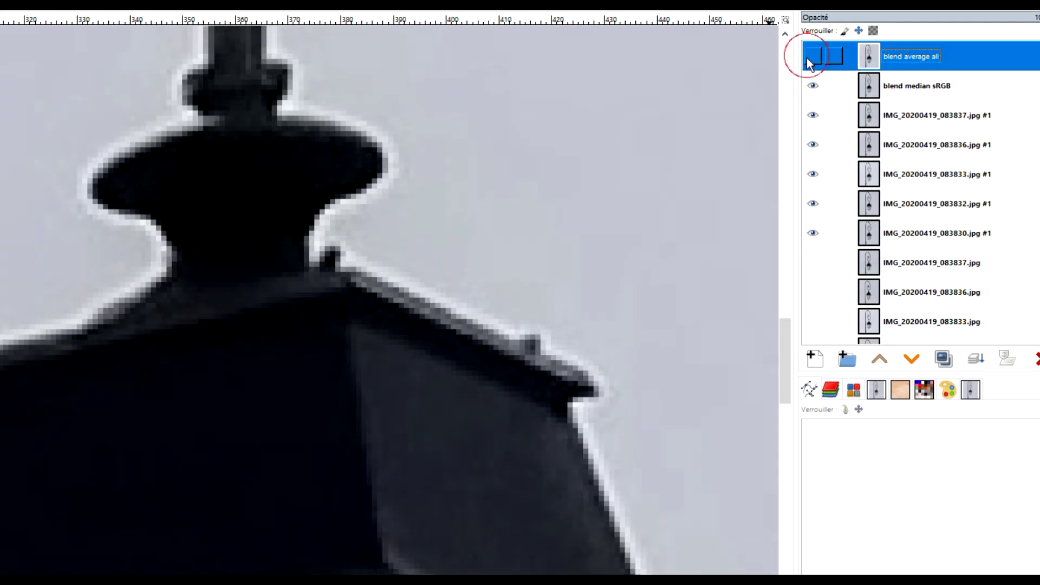
# - Compare the blend median sRGB layer with the aligned photo beneath it around the lantern's finial by toggling its visibility
pyautogui.click(813, 87)
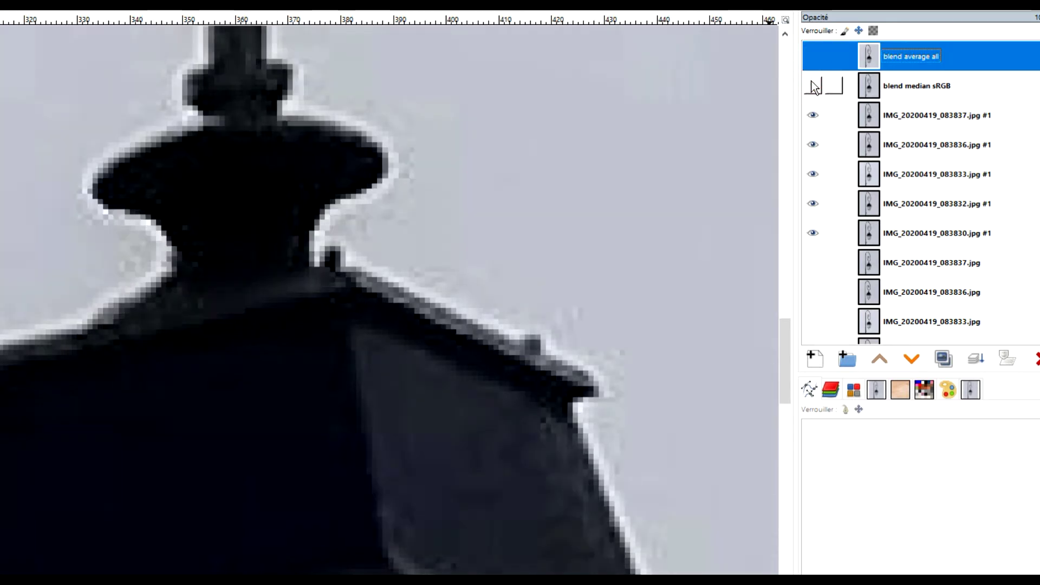
pyautogui.scroll(-2, 499, 360)
pyautogui.scroll(2, 553, 294)
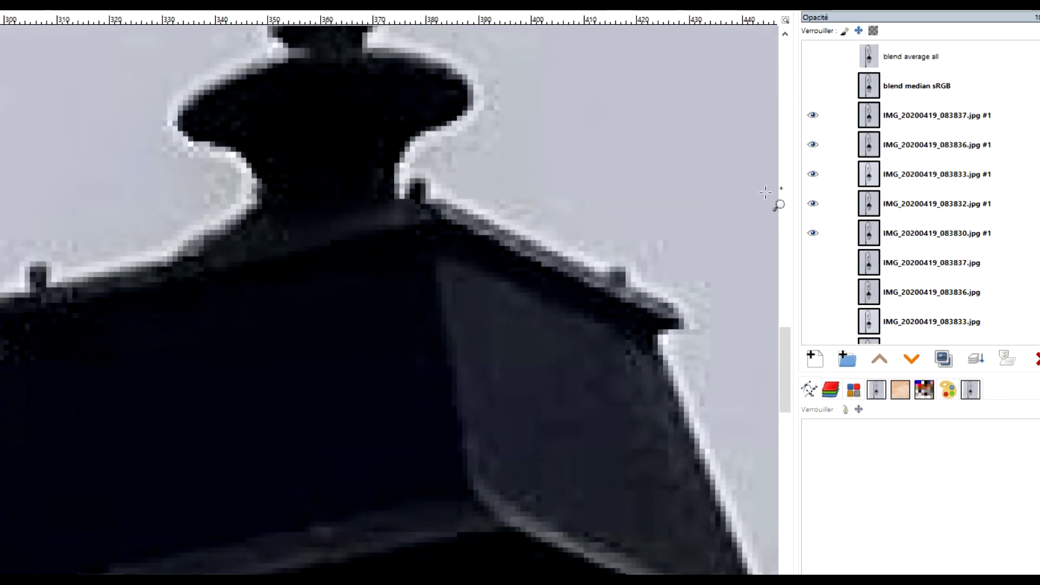
pyautogui.click(813, 87)
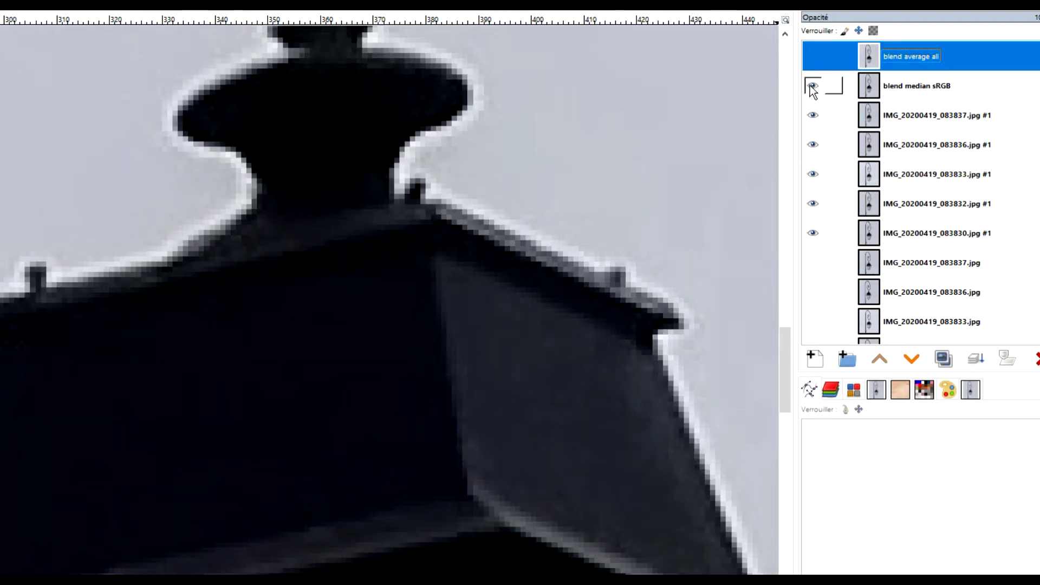
pyautogui.click(811, 85)
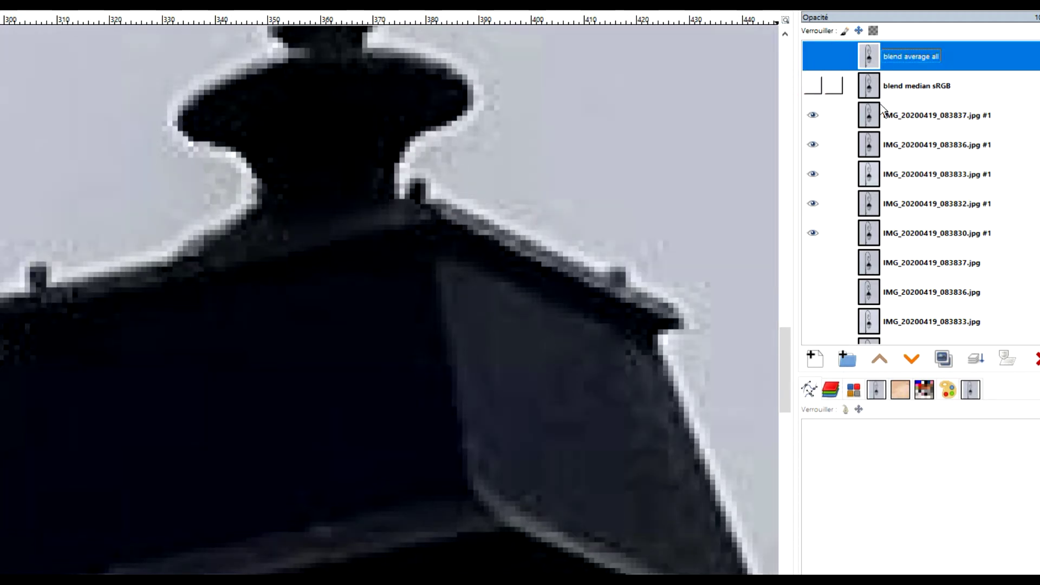
# - Compare the aligned photo layers (#1) by hiding and restoring them one by one above IMG_20200419_083830.jpg #1
pyautogui.click(922, 119)
pyautogui.click(813, 115)
pyautogui.click(813, 145)
pyautogui.click(812, 174)
pyautogui.click(813, 203)
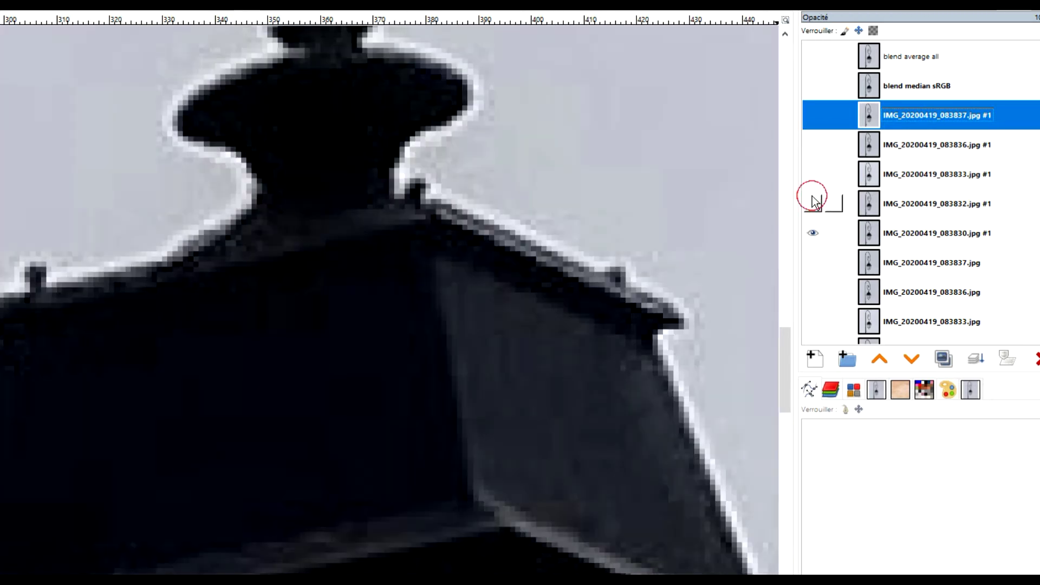
pyautogui.click(813, 174)
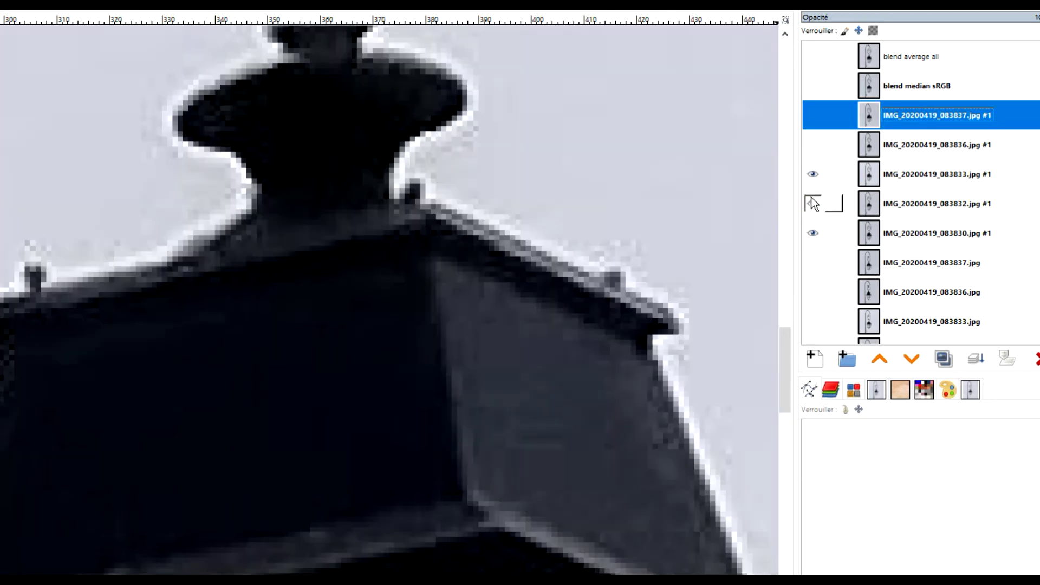
pyautogui.click(813, 174)
pyautogui.click(813, 145)
pyautogui.click(816, 116)
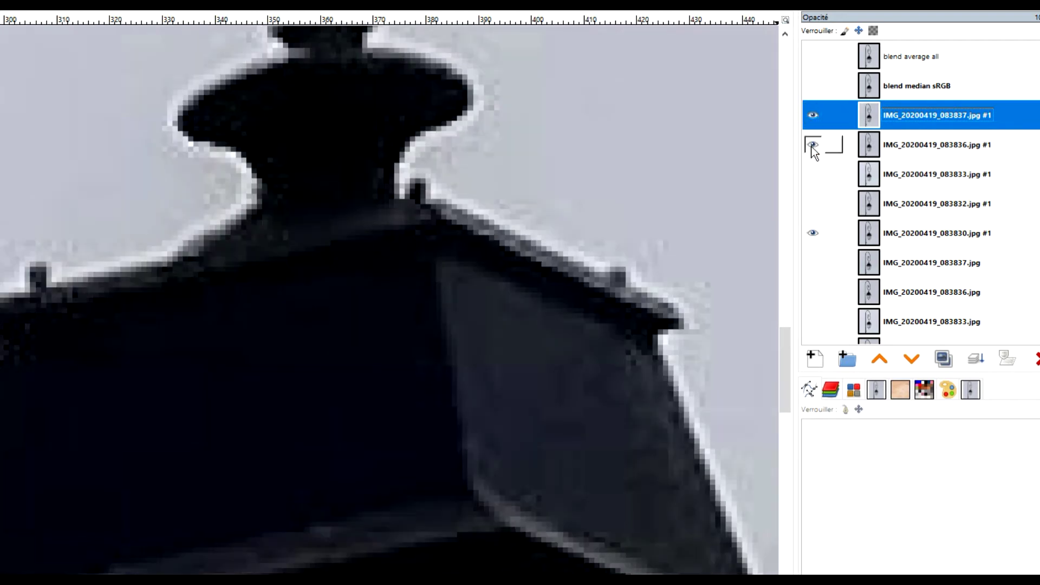
pyautogui.click(816, 123)
pyautogui.click(812, 174)
pyautogui.click(813, 203)
pyautogui.click(812, 203)
pyautogui.click(813, 174)
pyautogui.click(813, 145)
pyautogui.click(814, 116)
pyautogui.click(817, 108)
pyautogui.click(812, 145)
pyautogui.click(812, 174)
pyautogui.click(813, 204)
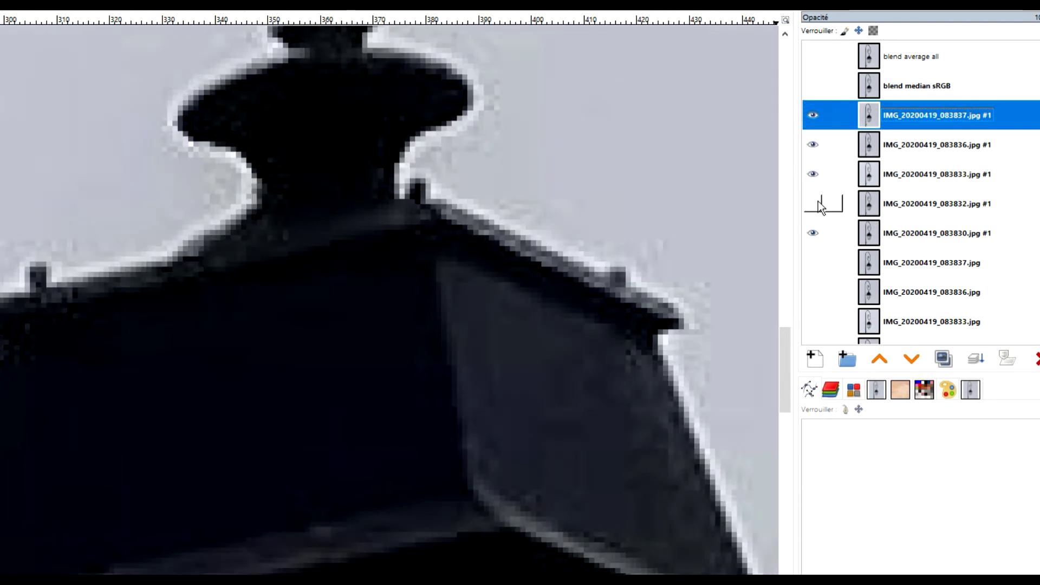
# - Show the blend median sRGB layer and compare it with the blend average all layer by toggling their visibility
pyautogui.click(813, 87)
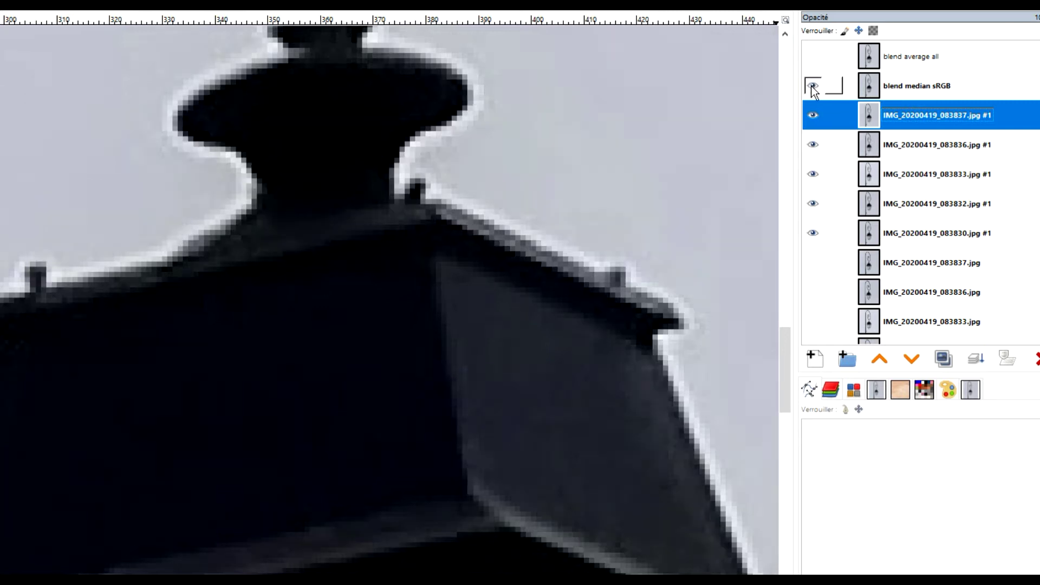
pyautogui.click(945, 87)
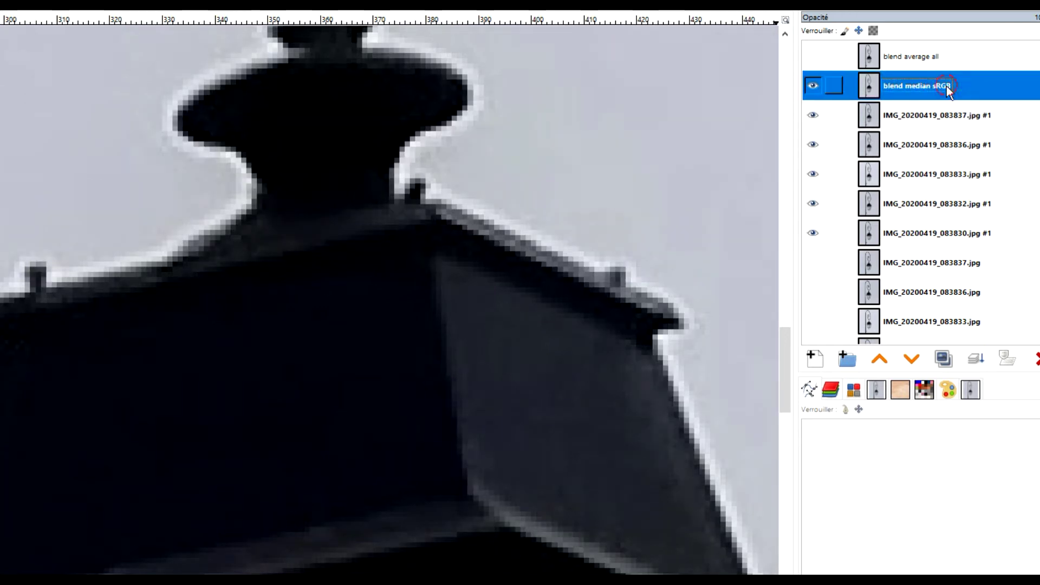
pyautogui.click(933, 57)
pyautogui.click(812, 57)
pyautogui.click(812, 57)
pyautogui.click(810, 56)
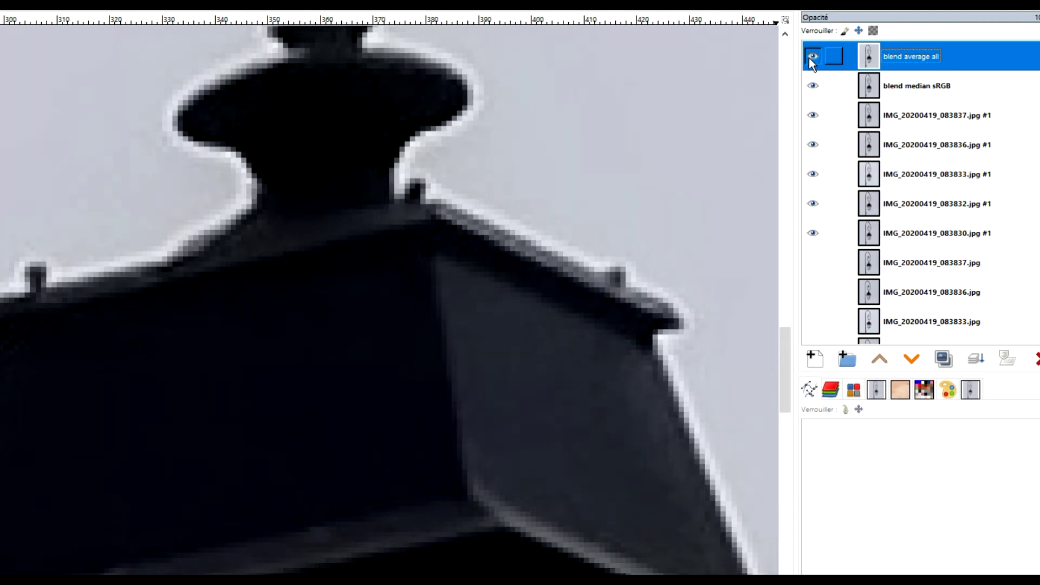
pyautogui.click(811, 58)
pyautogui.click(811, 57)
pyautogui.click(811, 57)
pyautogui.click(813, 86)
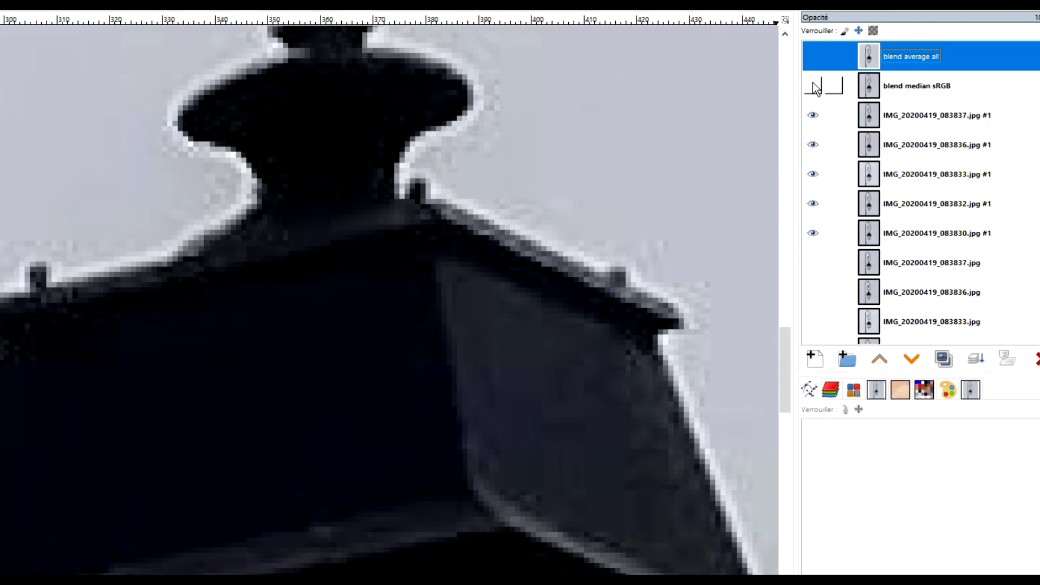
pyautogui.click(814, 86)
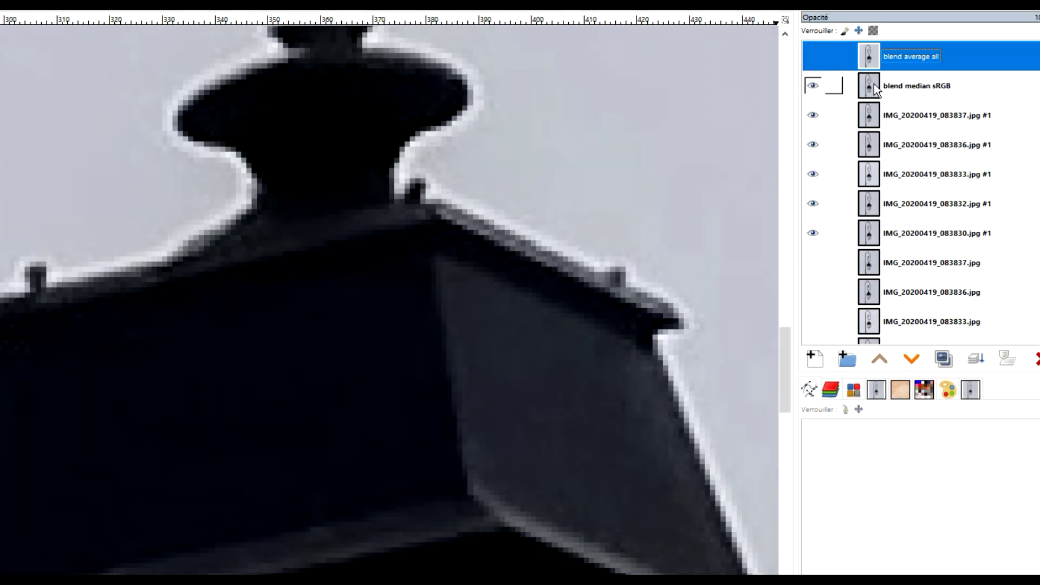
pyautogui.click(814, 60)
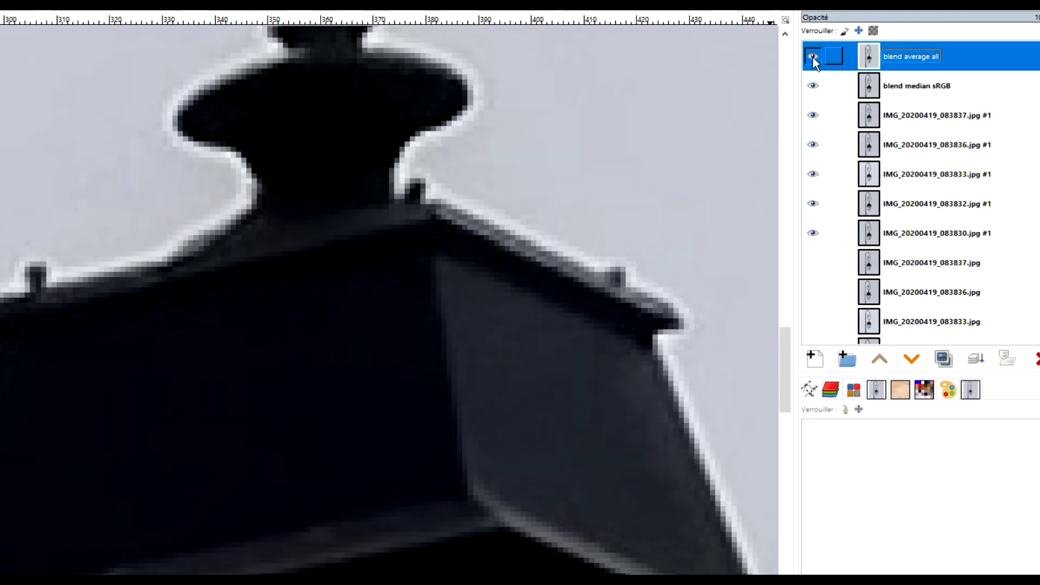
# - Examine the average blend around the lantern's finial and roof, toggling both blend layers to compare with the underlying photos
pyautogui.moveTo(550, 218); pyautogui.dragTo(486, 337)
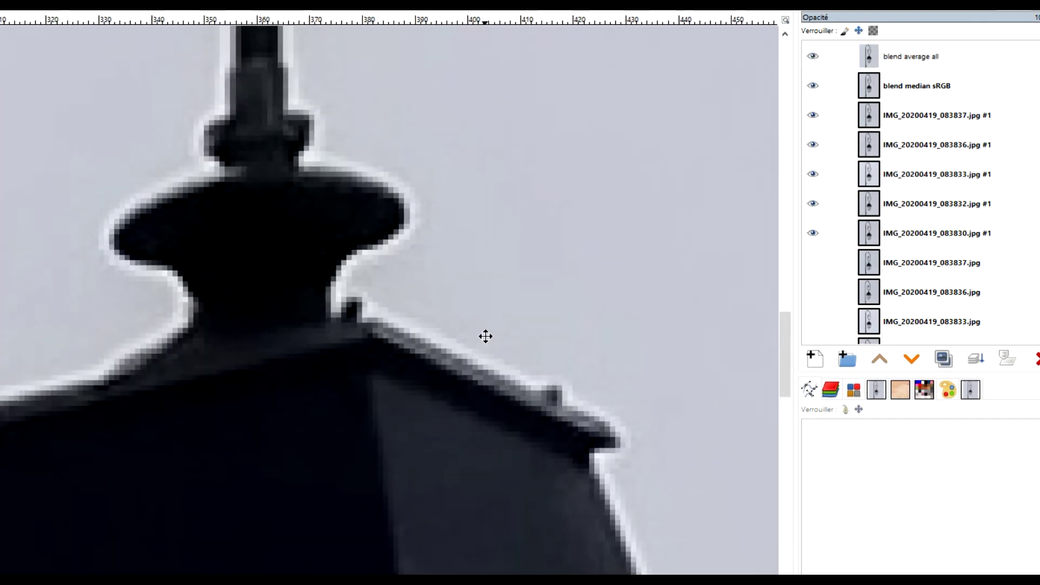
pyautogui.click(814, 56)
pyautogui.click(815, 86)
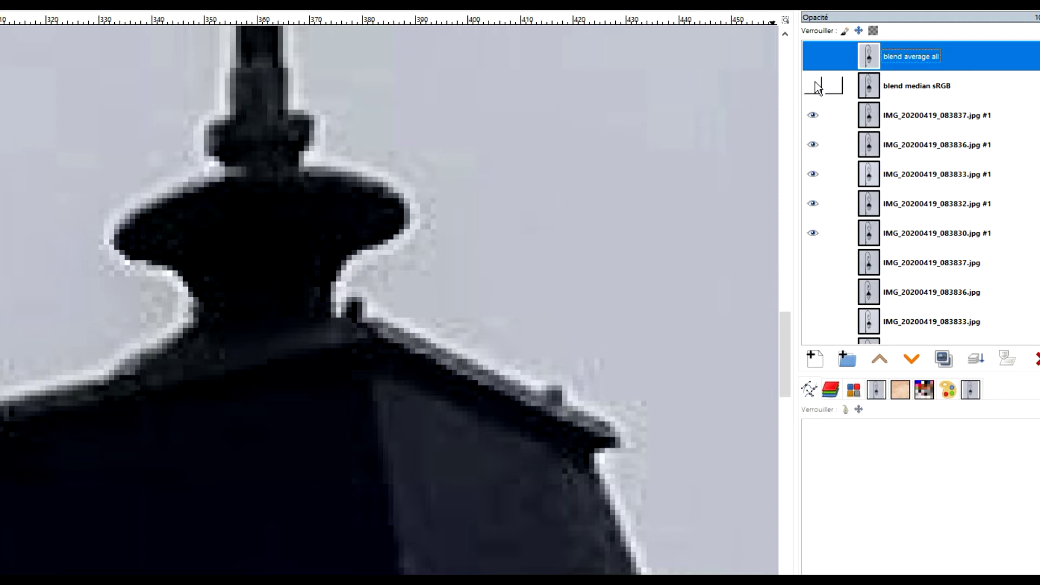
pyautogui.click(818, 87)
pyautogui.click(815, 58)
pyautogui.moveTo(461, 401); pyautogui.dragTo(533, 153)
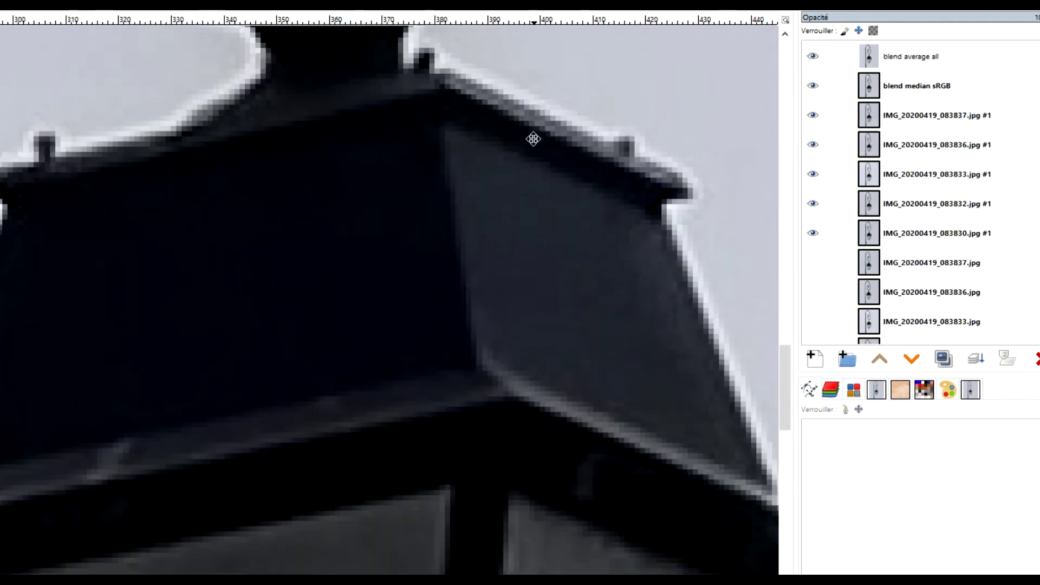
pyautogui.moveTo(515, 383); pyautogui.dragTo(533, 496)
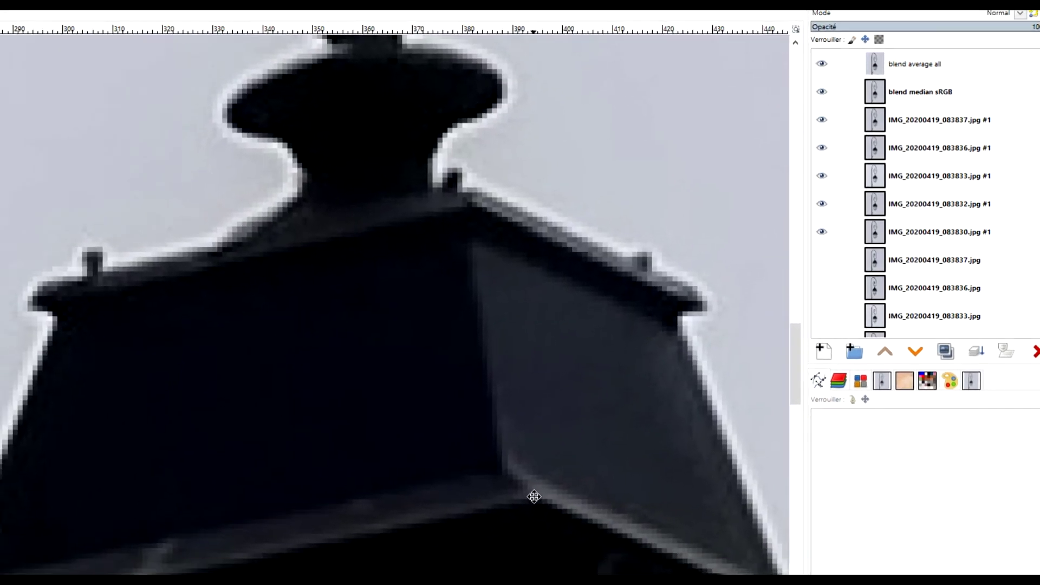
pyautogui.scroll(-5, 533, 497)
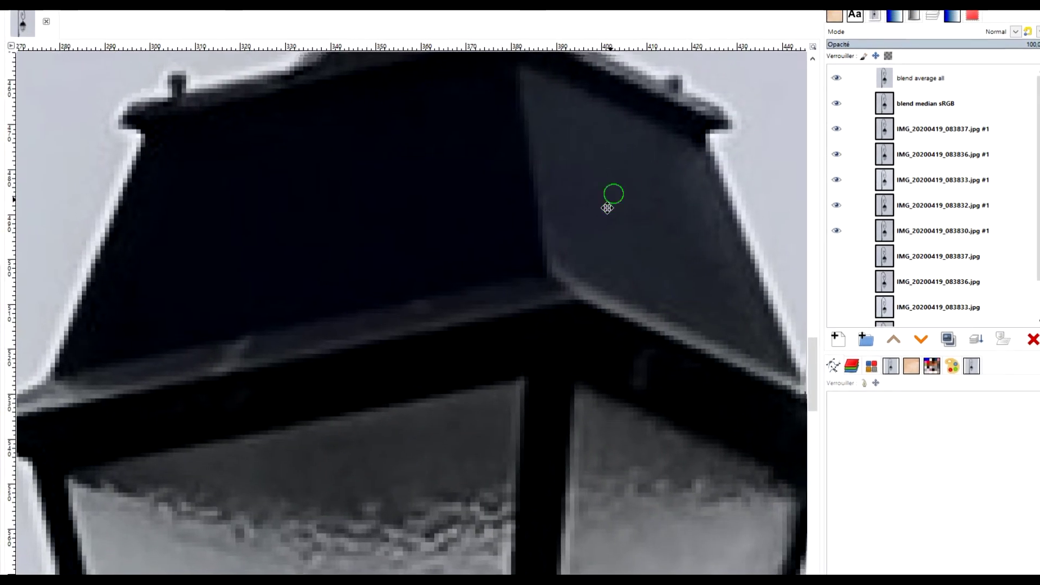
pyautogui.moveTo(607, 208); pyautogui.dragTo(580, 339)
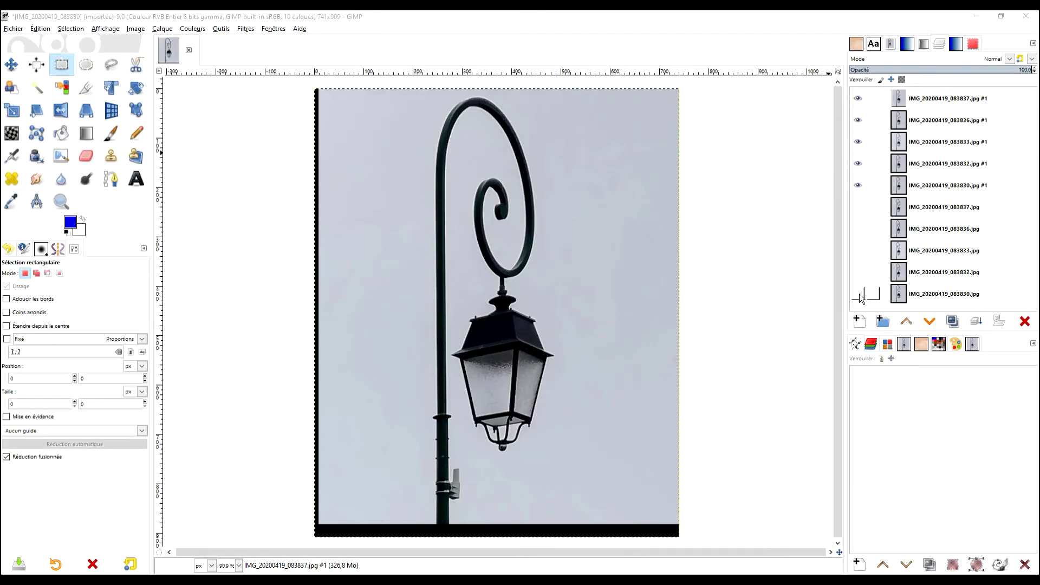
# - Isolate IMG_20200419_083830.jpg, reveal the other four unaligned photo layers one by one to compare framing, and hide all five
pyautogui.keyDown('shift'); pyautogui.click(859, 296); pyautogui.keyUp('shift')
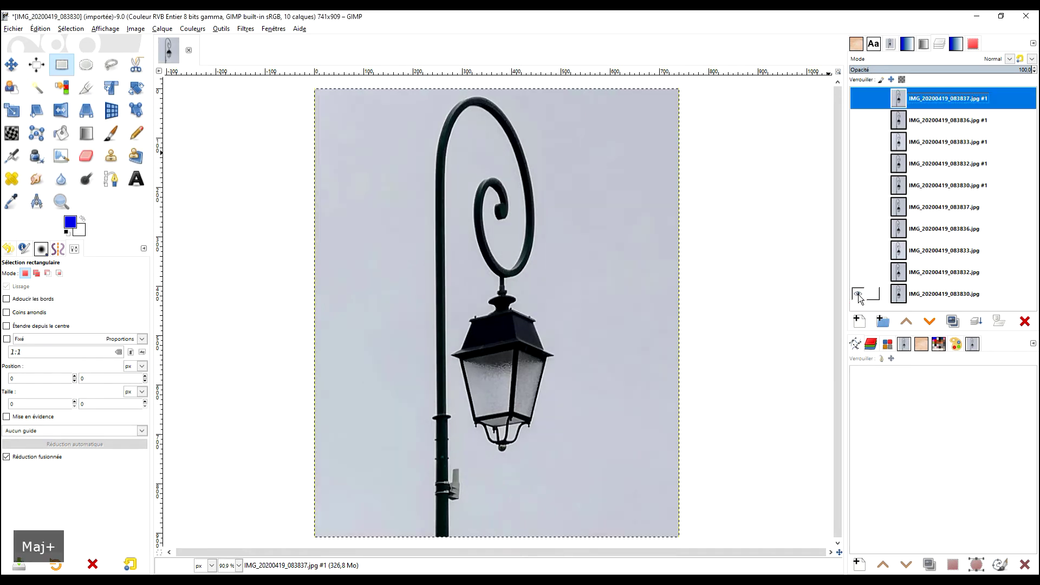
pyautogui.click(858, 272)
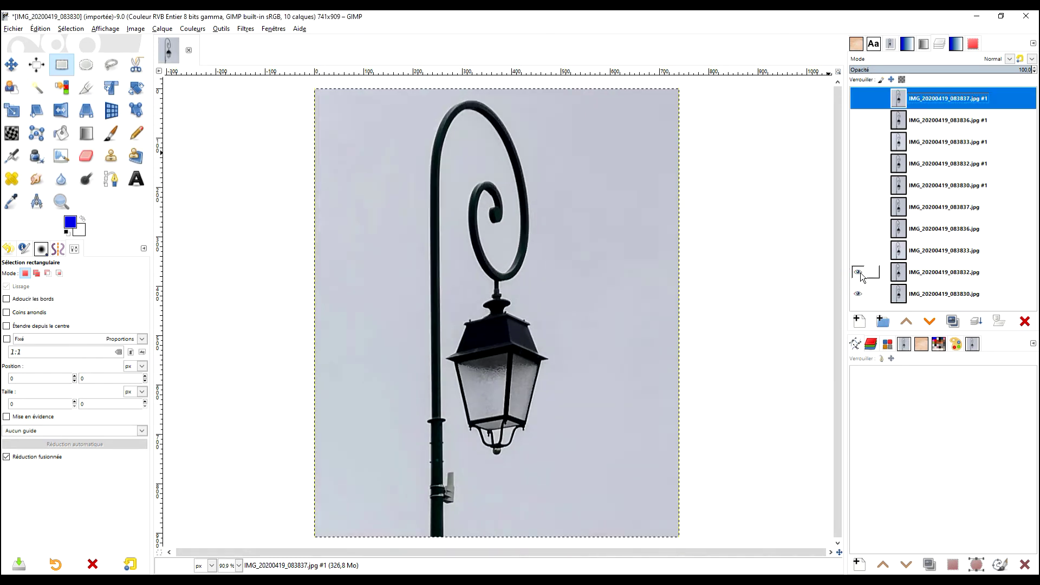
pyautogui.click(858, 250)
pyautogui.click(858, 228)
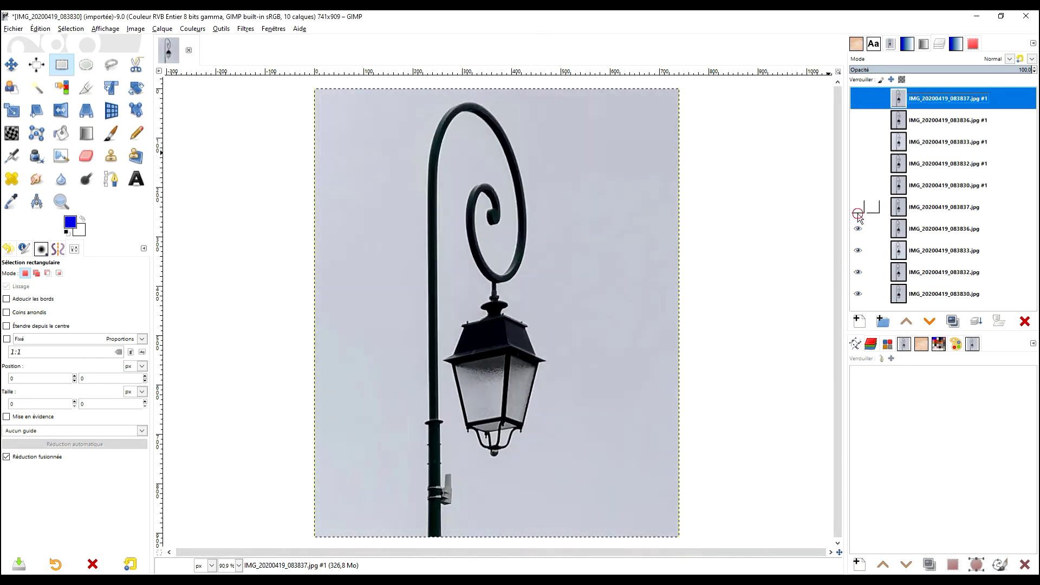
pyautogui.click(858, 208)
pyautogui.click(858, 209)
pyautogui.click(859, 229)
pyautogui.click(858, 250)
pyautogui.click(858, 272)
pyautogui.click(858, 294)
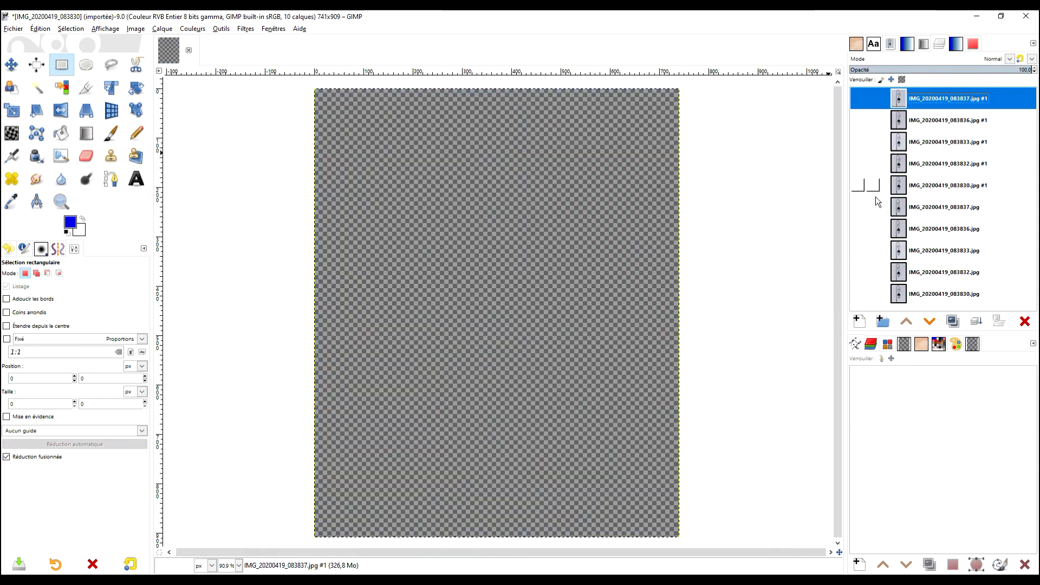
# - Make the five aligned photo layers visible, from IMG_20200419_083830.jpg #1 up to IMG_20200419_083837.jpg #1
pyautogui.click(858, 185)
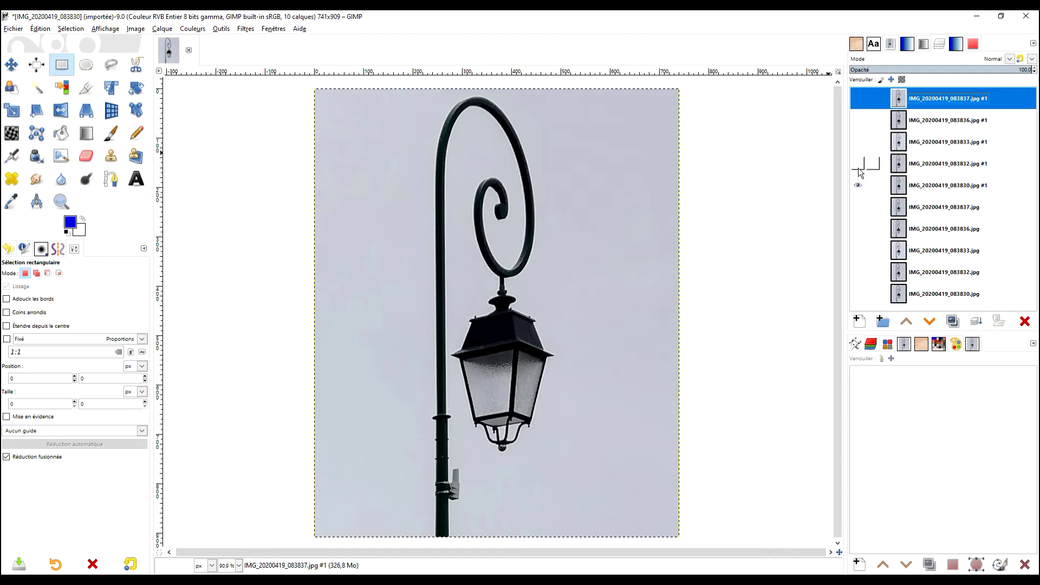
pyautogui.click(858, 164)
pyautogui.click(858, 142)
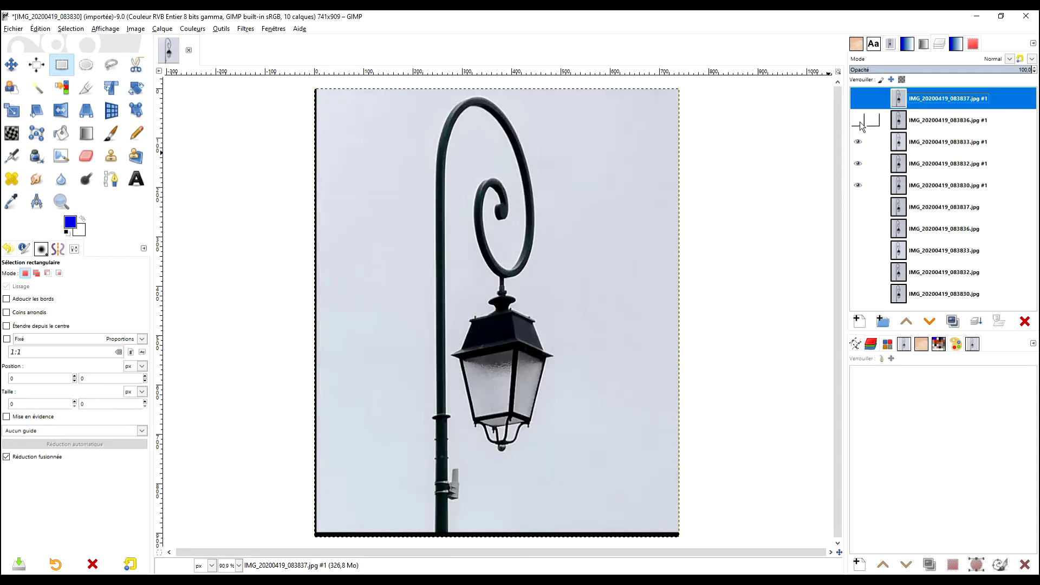
pyautogui.click(858, 120)
pyautogui.click(859, 99)
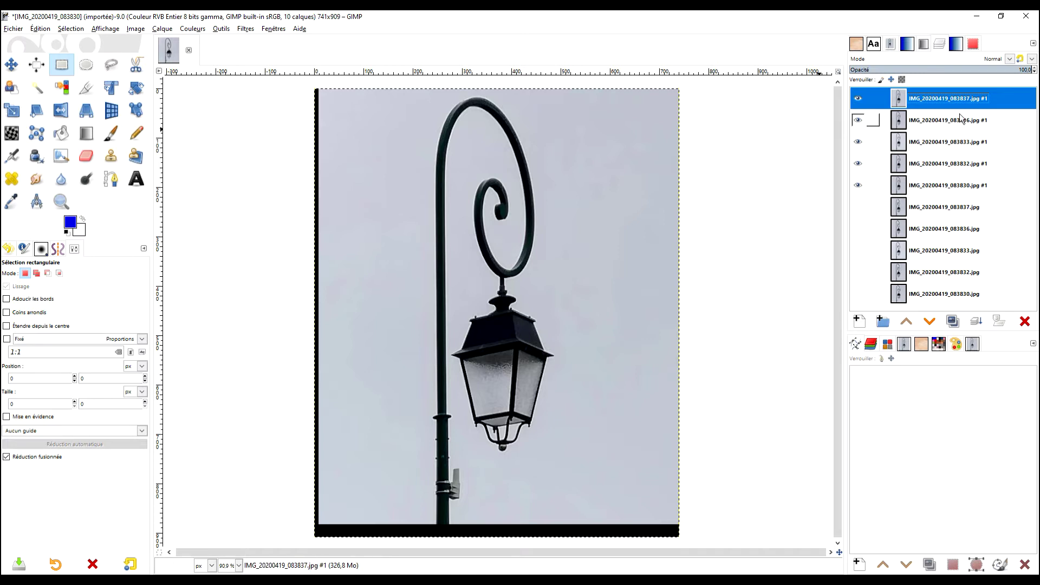
# - Apply the G'MIC-Qt Blend [Average All] filter to all visible layers in the SRGB colorspace, with output to new layers
pyautogui.click(247, 29)
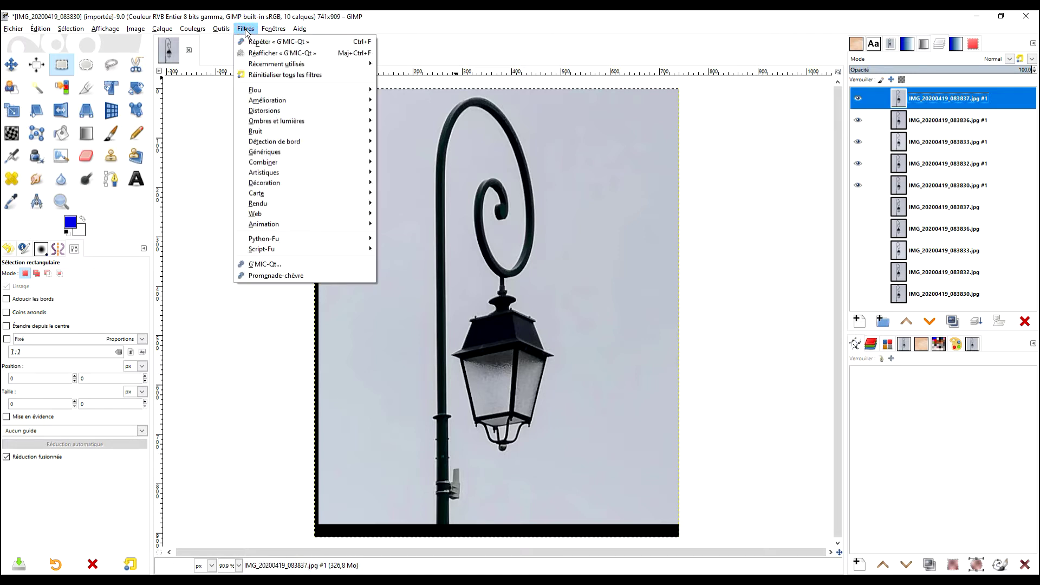
pyautogui.click(268, 264)
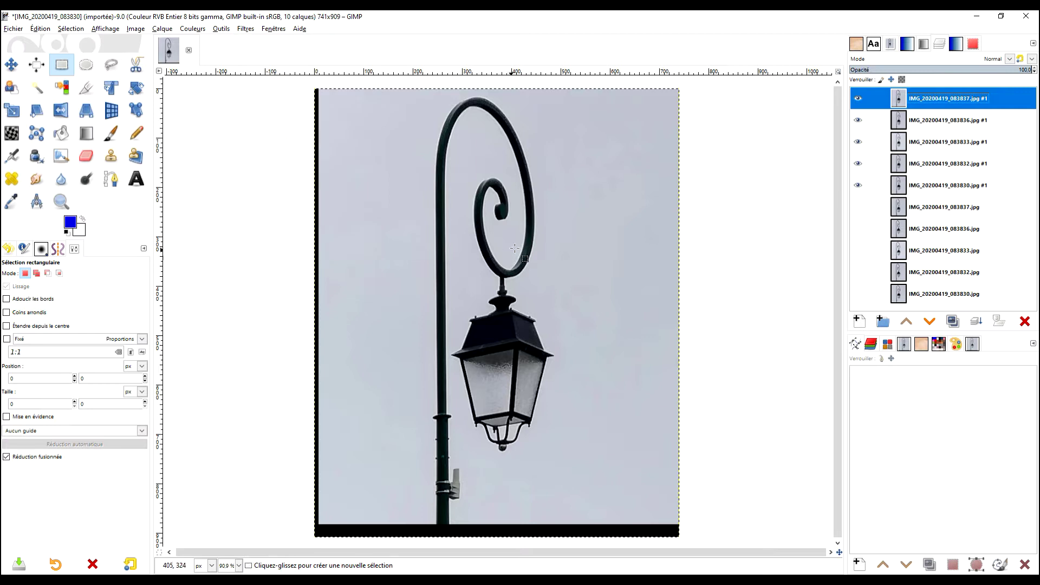
pyautogui.scroll(5, 519, 345)
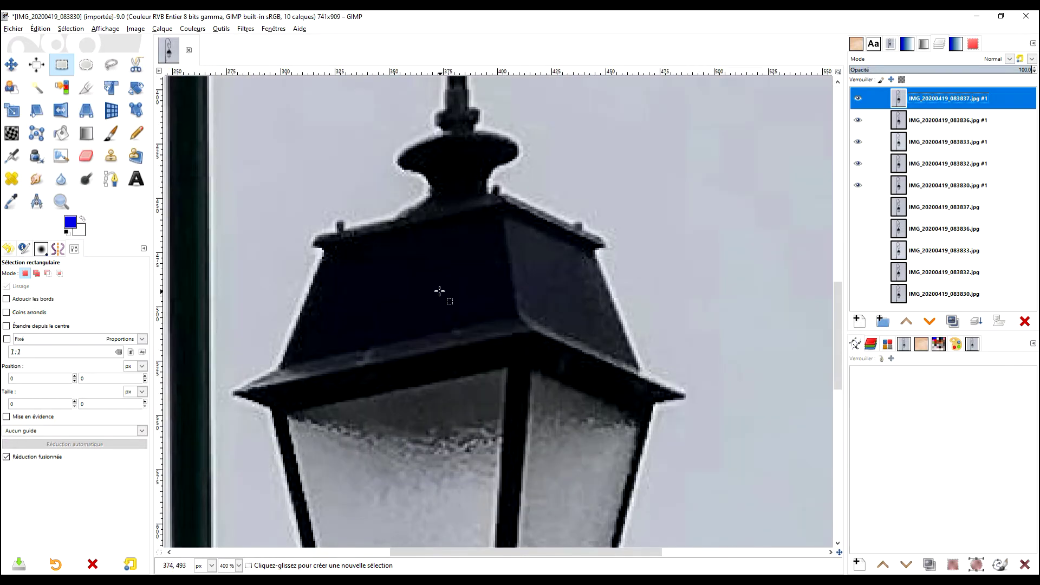
pyautogui.scroll(1, 439, 291)
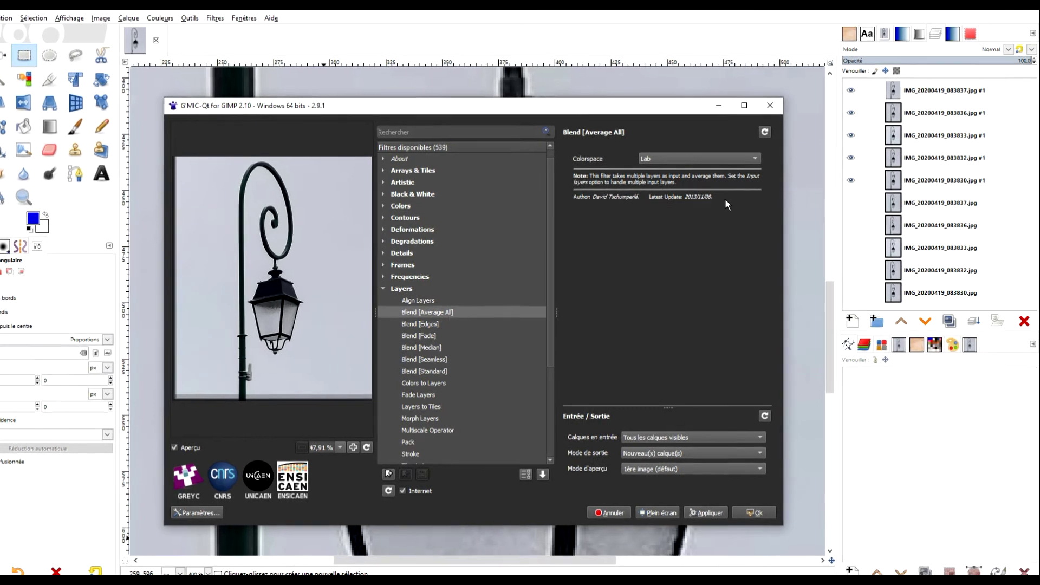
pyautogui.click(675, 160)
pyautogui.click(673, 139)
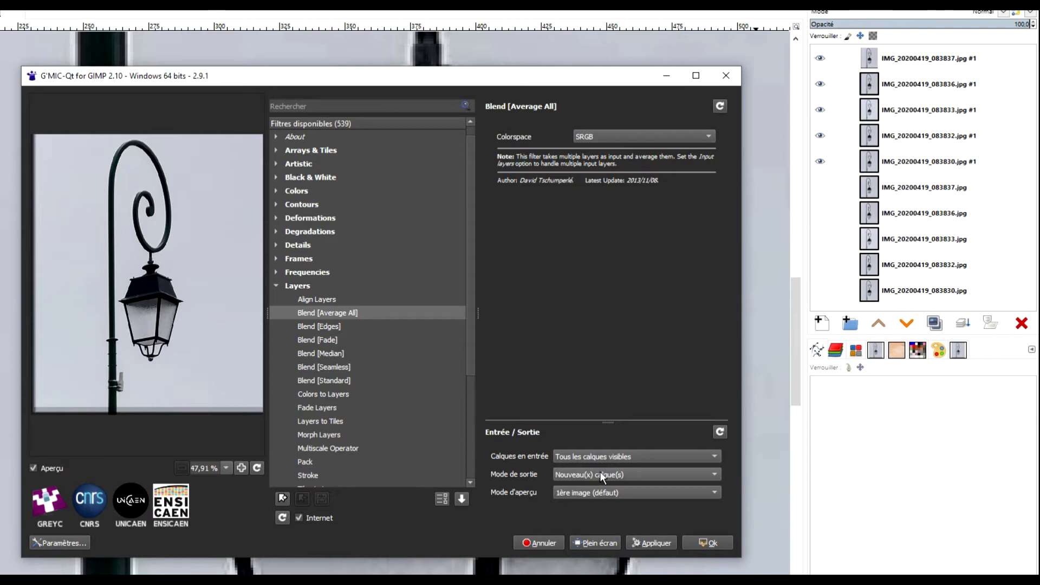
pyautogui.click(708, 543)
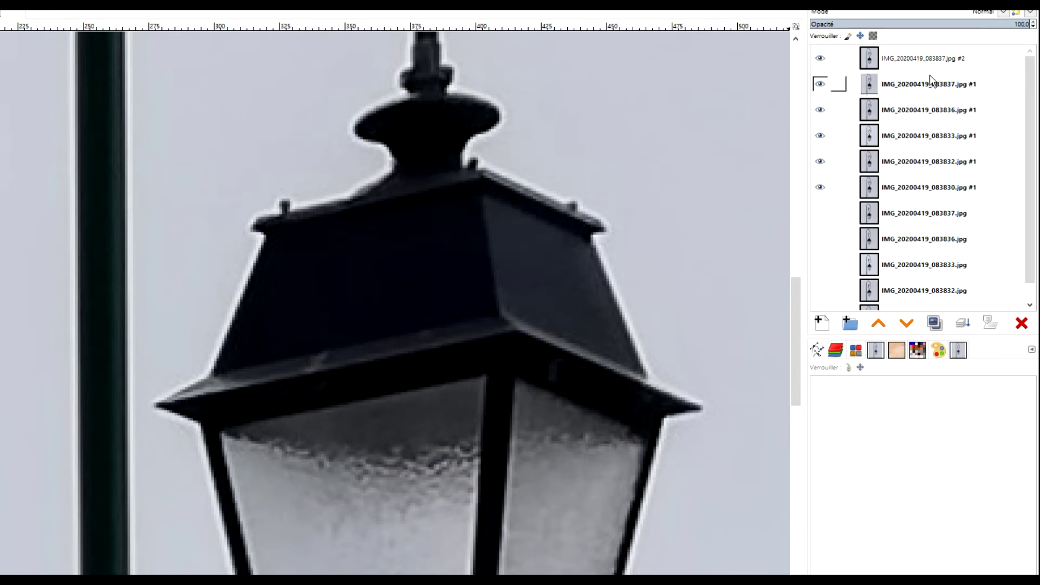
# - Hide the average blend layer and examine the noise around the lantern's finial and roof in the photo beneath
pyautogui.click(820, 59)
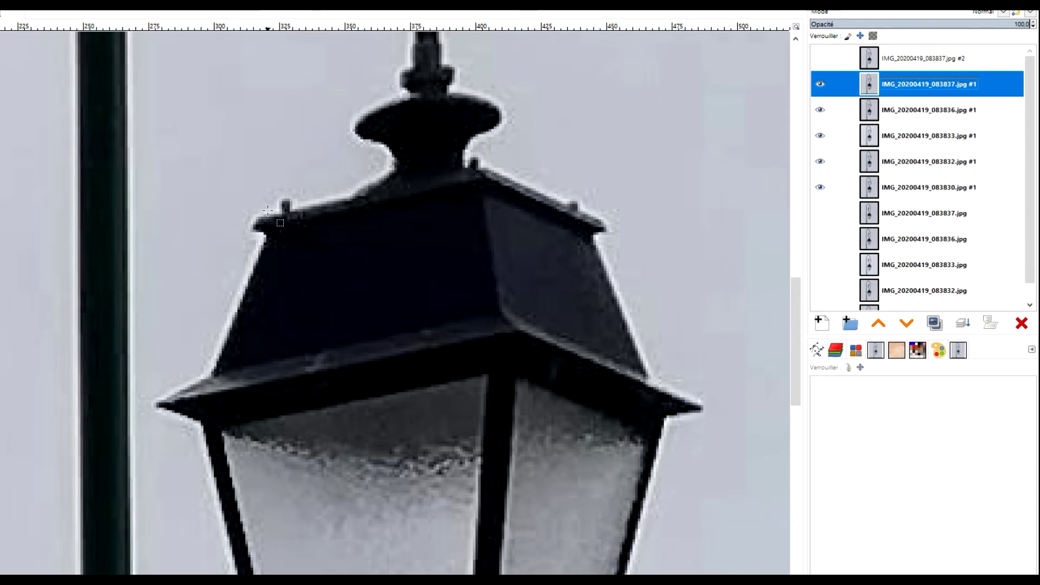
pyautogui.scroll(1, 257, 253)
pyautogui.scroll(1, 376, 291)
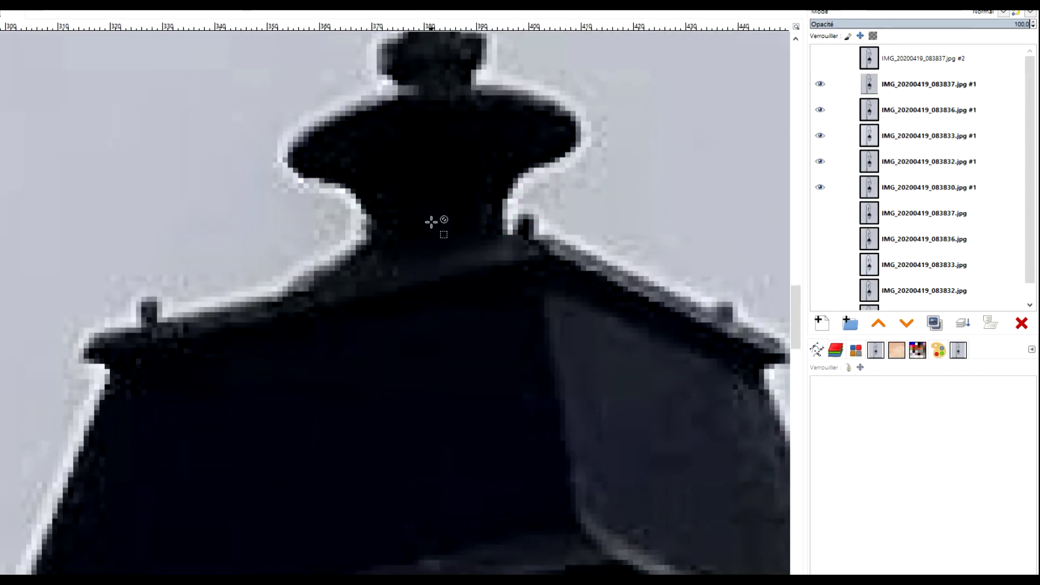
pyautogui.moveTo(539, 206); pyautogui.dragTo(507, 266)
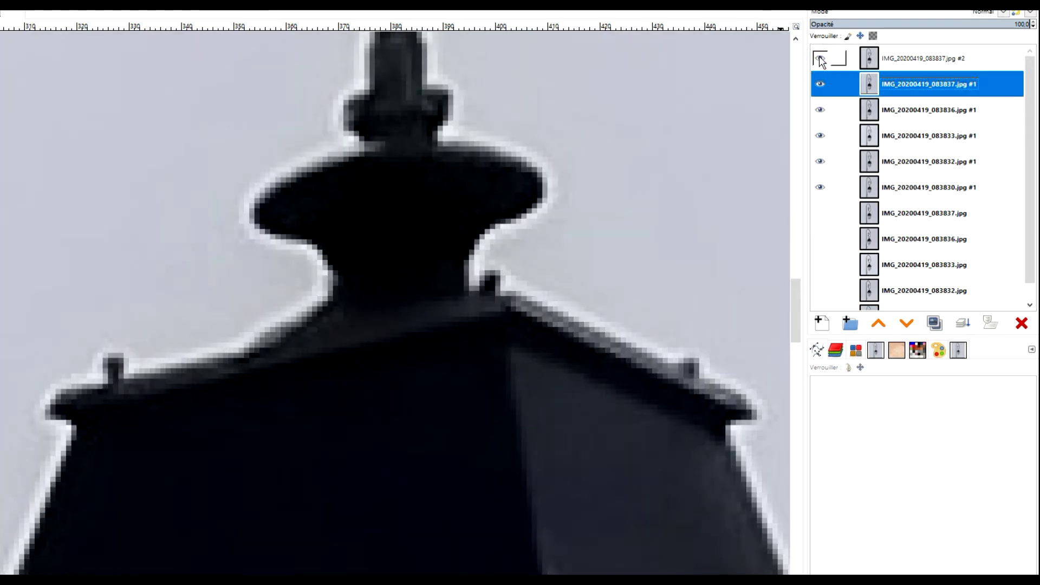
# - Hide the average blend and the aligned photos one by one down to IMG_20200419_083832.jpg #1 to compare their noise, then show them all again
pyautogui.click(821, 59)
pyautogui.click(820, 84)
pyautogui.click(820, 110)
pyautogui.click(820, 135)
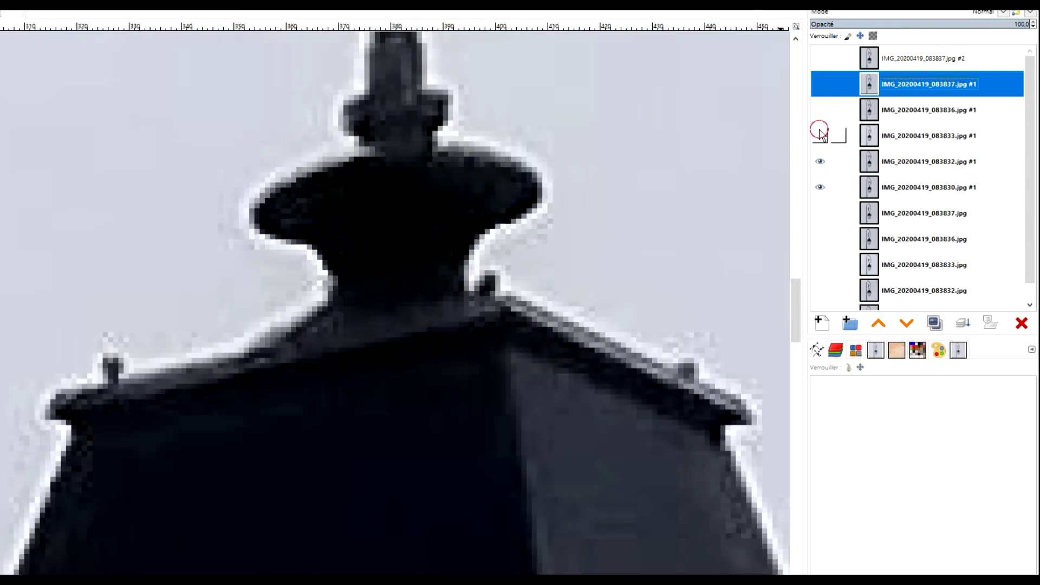
pyautogui.click(820, 162)
pyautogui.click(820, 162)
pyautogui.click(820, 136)
pyautogui.click(821, 110)
pyautogui.click(820, 84)
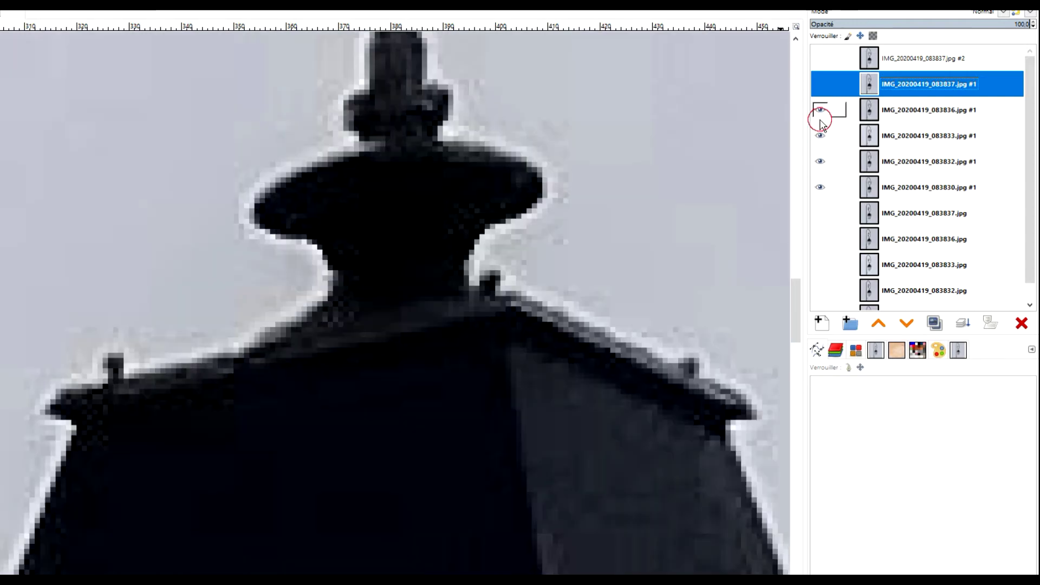
pyautogui.click(821, 59)
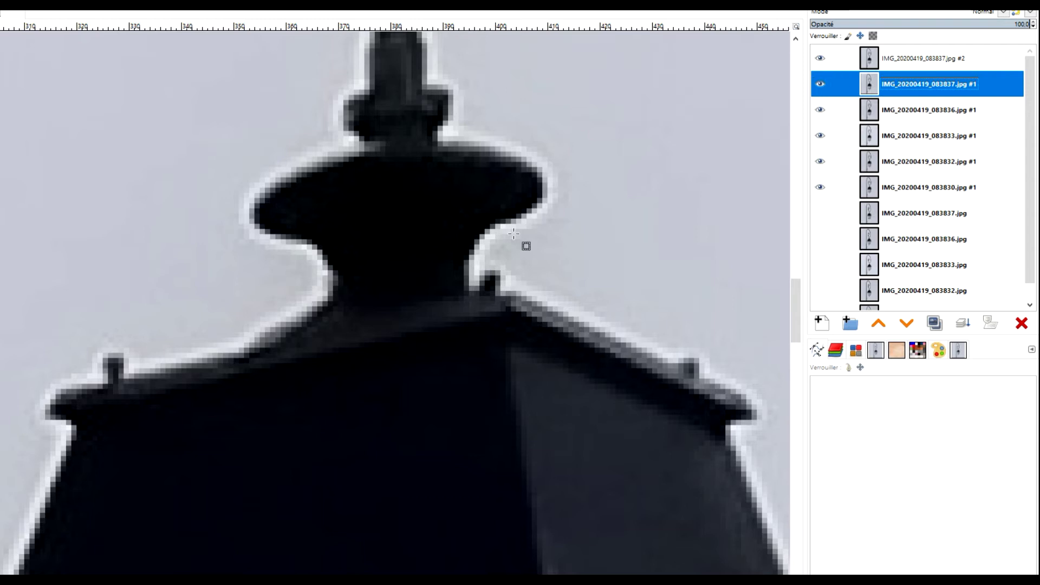
# - Compare the average blend with the top aligned photo around the lantern's finial and roof by toggling the blend layer
pyautogui.scroll(-3, 421, 353)
pyautogui.moveTo(434, 395); pyautogui.dragTo(474, 231)
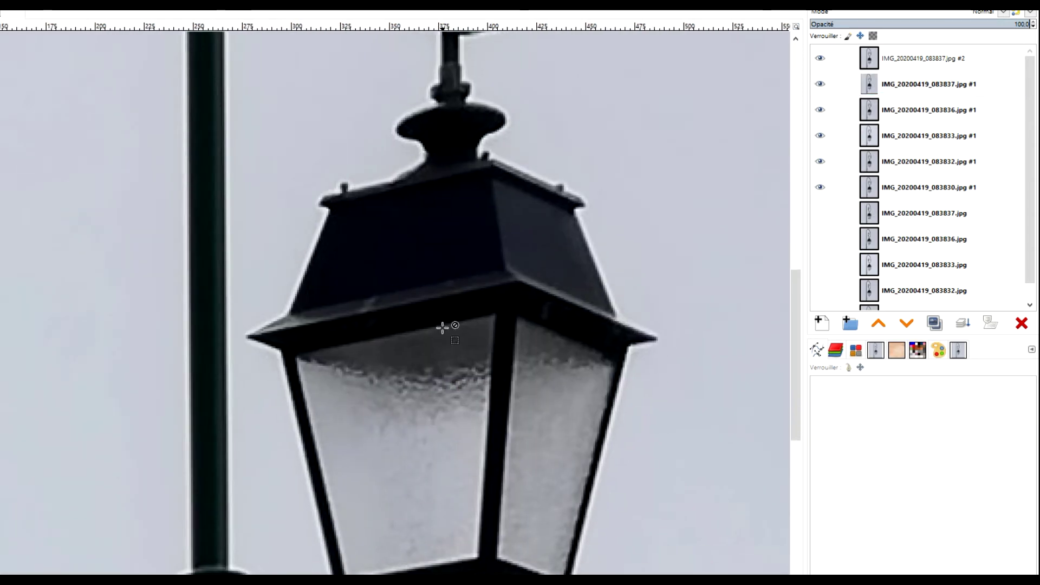
pyautogui.scroll(3, 387, 124)
pyautogui.scroll(-3, 502, 177)
pyautogui.scroll(2, 523, 288)
pyautogui.click(821, 59)
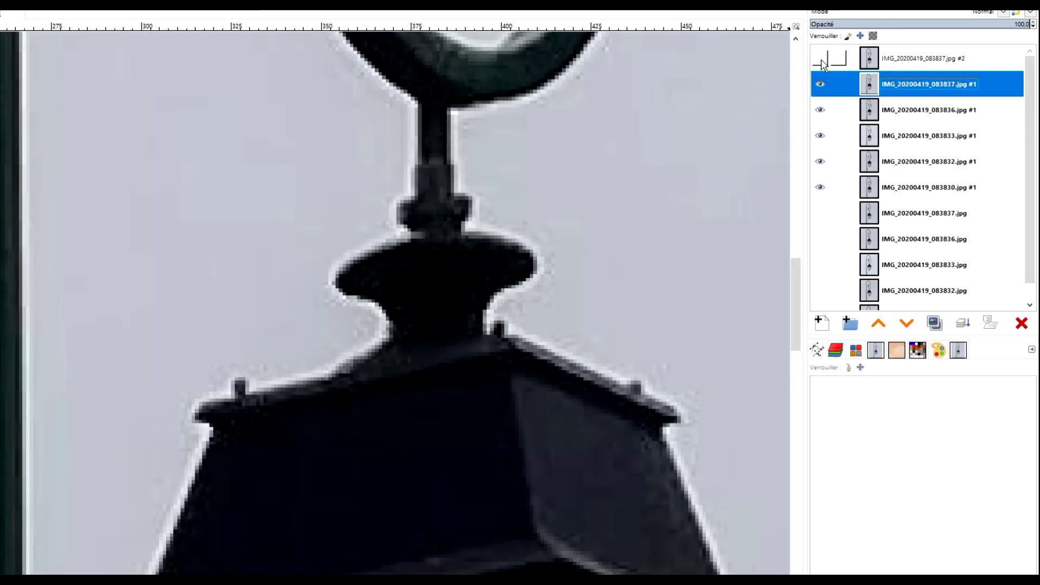
pyautogui.click(821, 59)
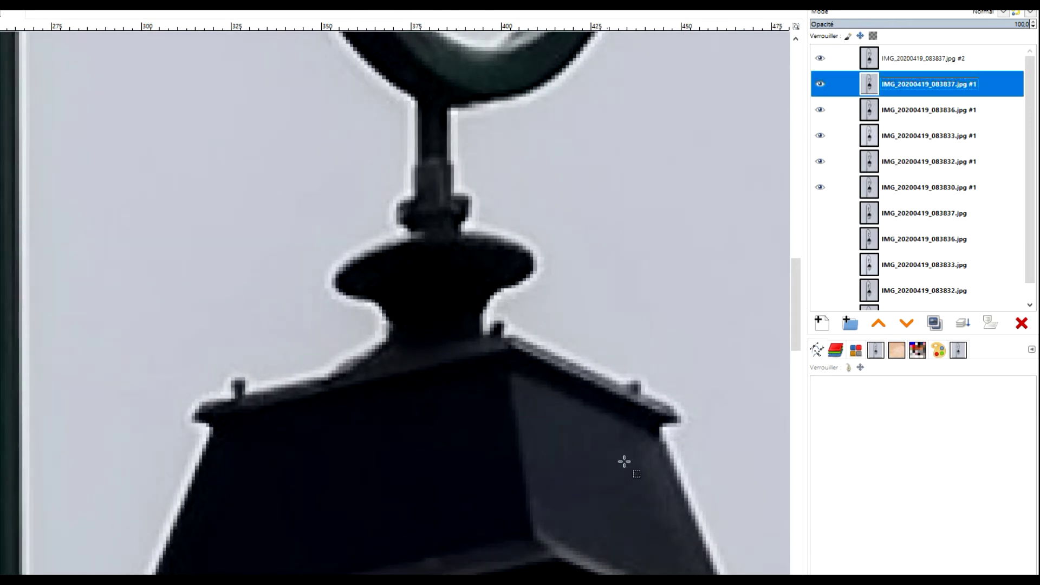
pyautogui.click(821, 59)
pyautogui.click(821, 59)
# - Inspect the roof's lighter side face up close with the average blend layer hidden and shown
pyautogui.moveTo(679, 470); pyautogui.dragTo(567, 349)
pyautogui.keyDown('ctrl'); pyautogui.scroll(1, 568, 350); pyautogui.keyUp('ctrl')
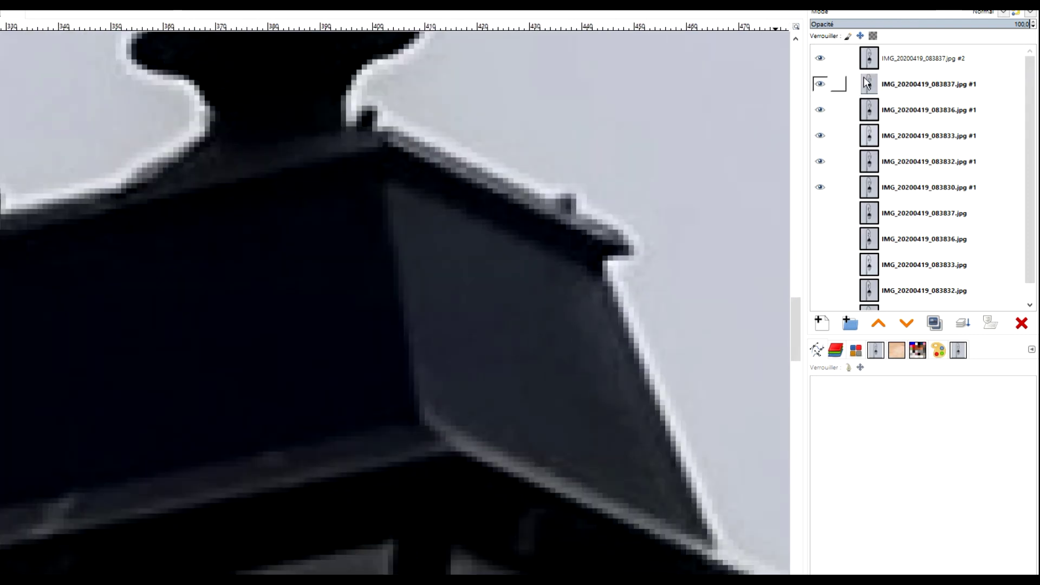
pyautogui.click(824, 58)
pyautogui.click(823, 58)
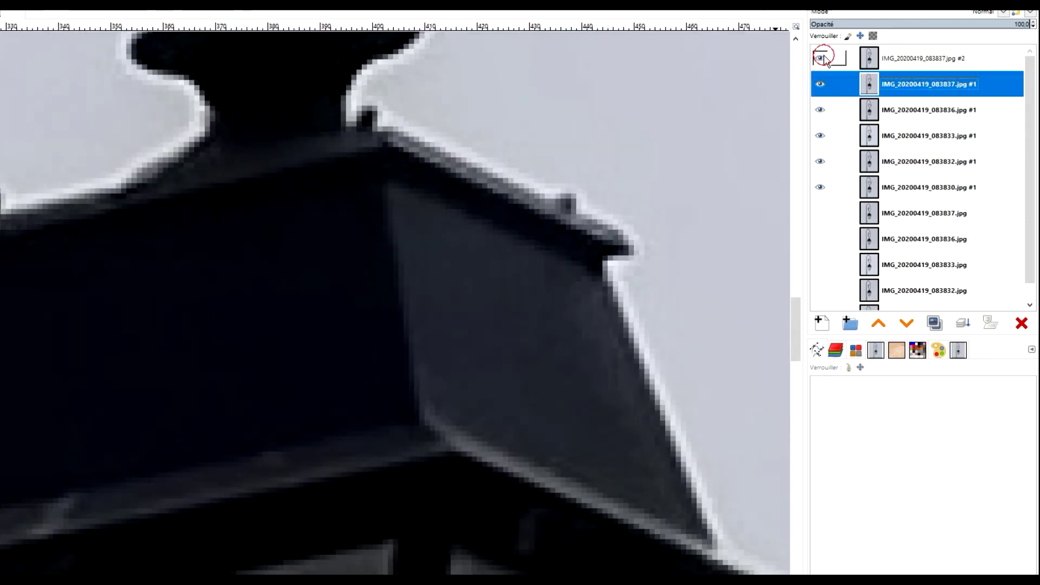
# - Delete the average blend layer IMG_20200419_083837.jpg #2 and make IMG_20200419_083837.jpg #1 the active layer
pyautogui.click(915, 60)
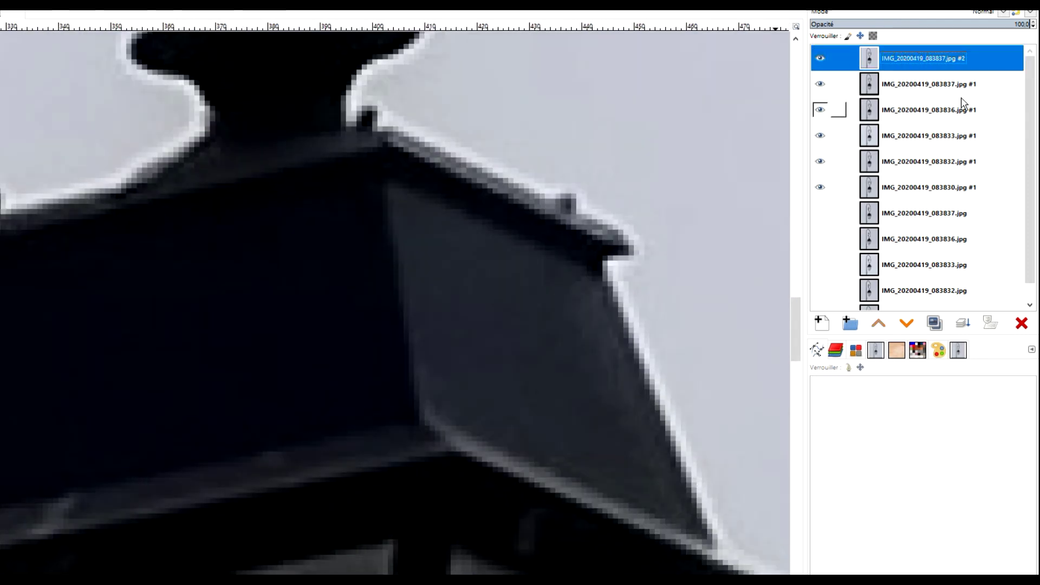
pyautogui.click(1022, 324)
pyautogui.click(957, 65)
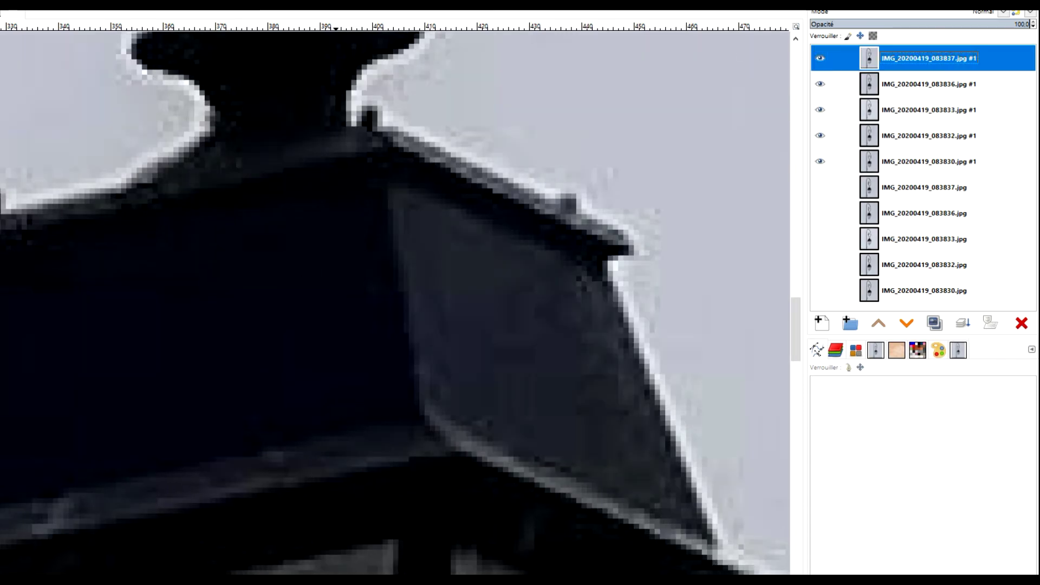
# - Apply the G'MIC-Qt Blend [Median] filter to all visible layers in the Lab colorspace, with output to new layers
pyautogui.click(73, 5)
pyautogui.click(141, 254)
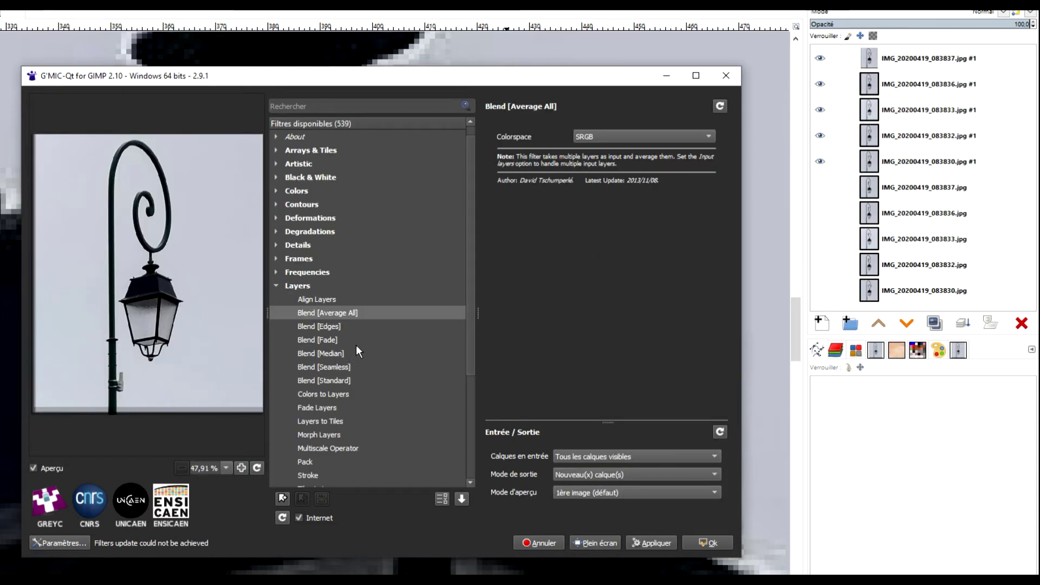
pyautogui.click(347, 352)
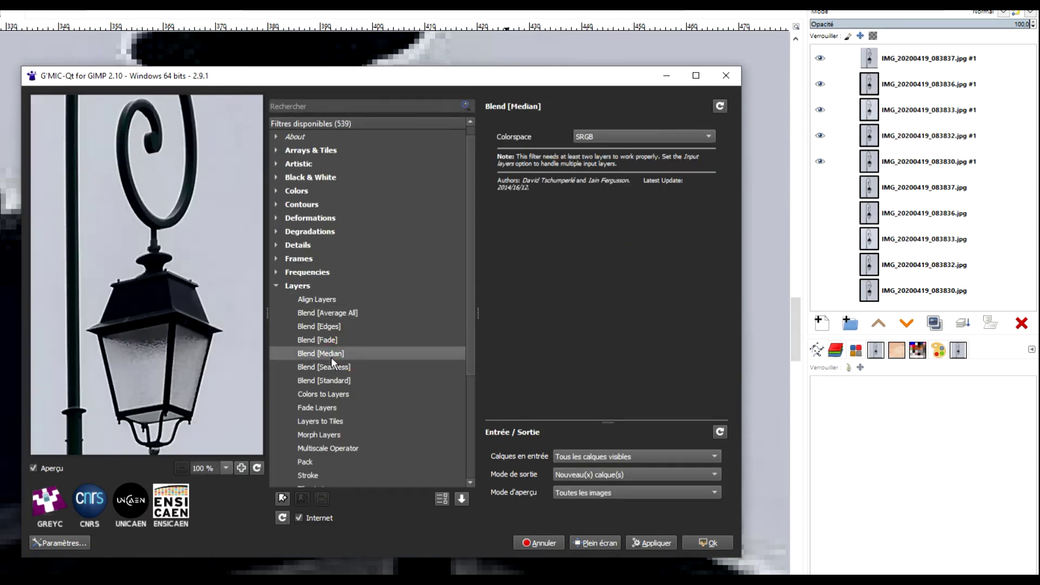
pyautogui.click(615, 135)
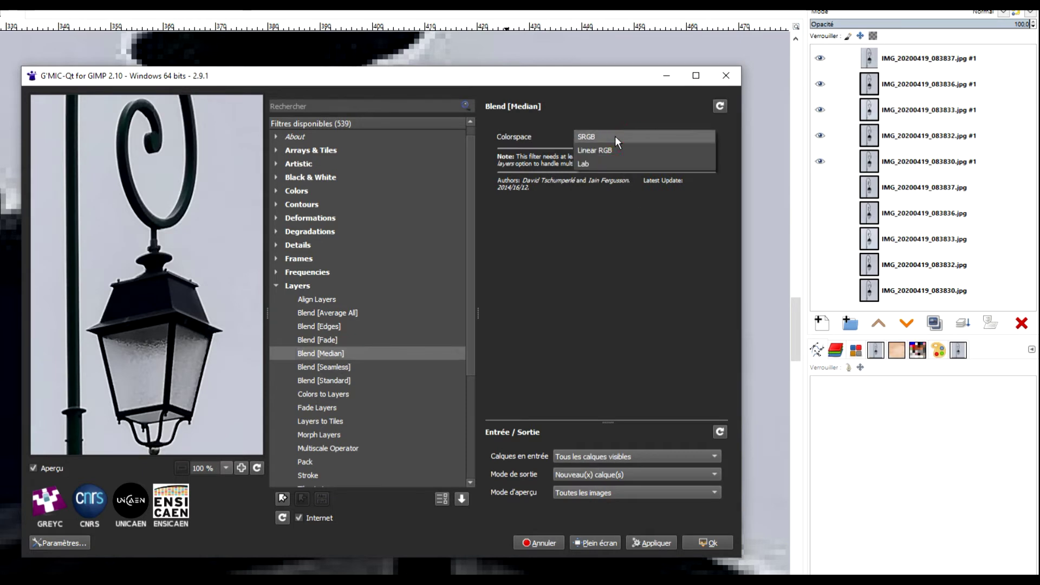
pyautogui.click(608, 163)
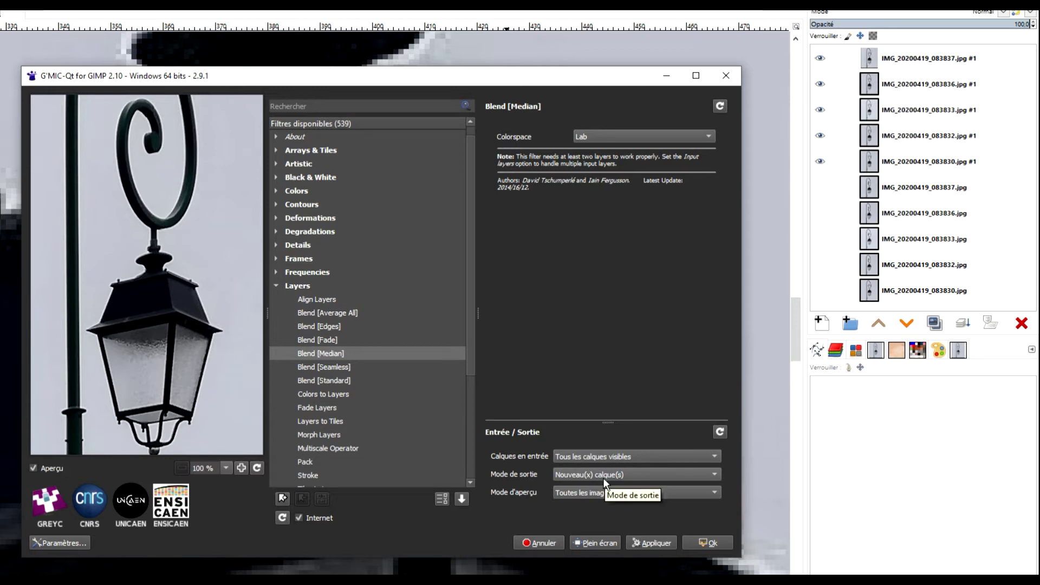
pyautogui.click(704, 541)
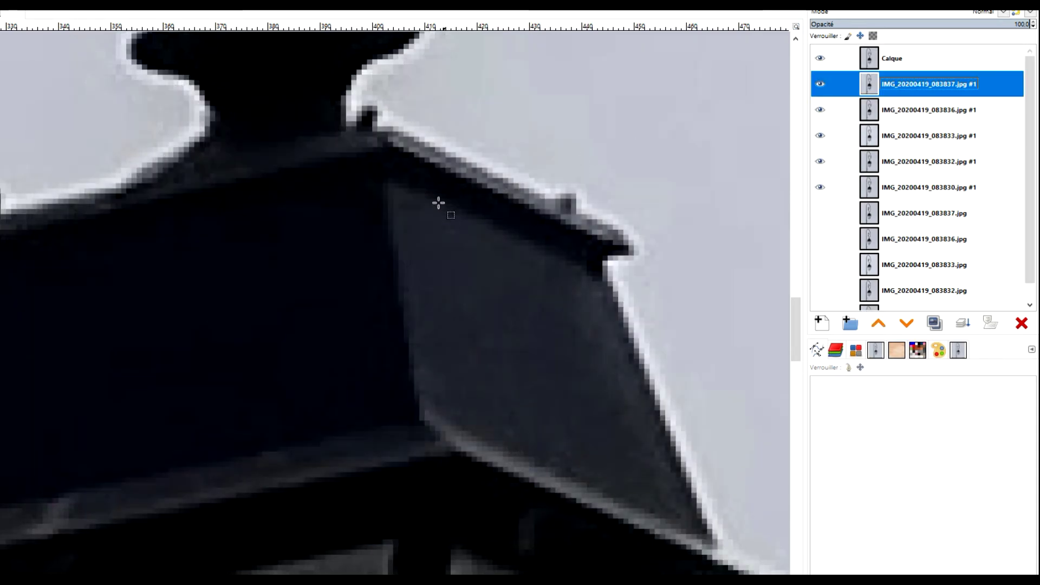
# - Compare the median blend layer Calque with the photo beneath around the lantern's finial and roof
pyautogui.moveTo(439, 203); pyautogui.dragTo(539, 260)
pyautogui.click(820, 58)
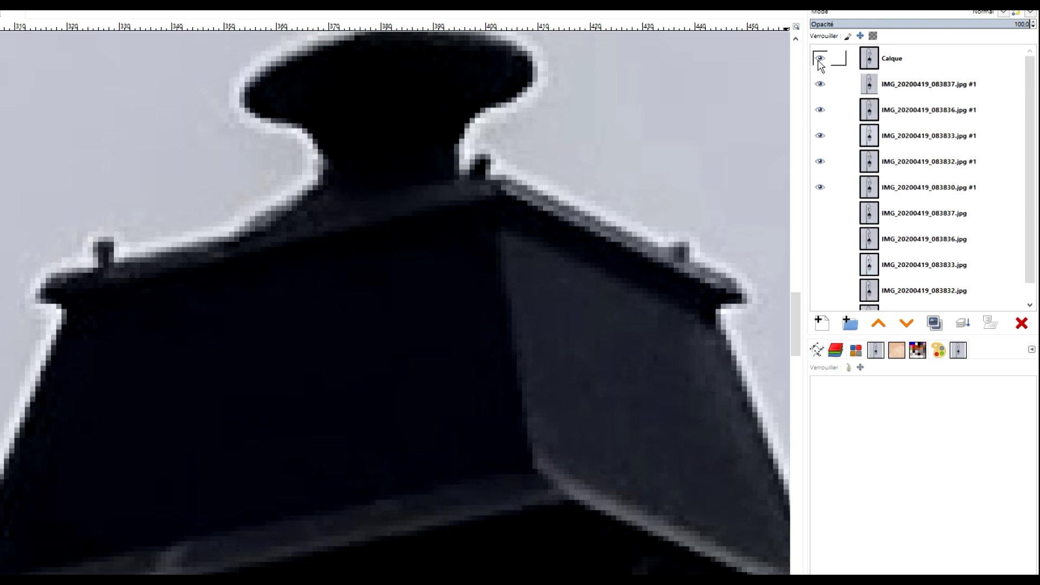
pyautogui.click(819, 63)
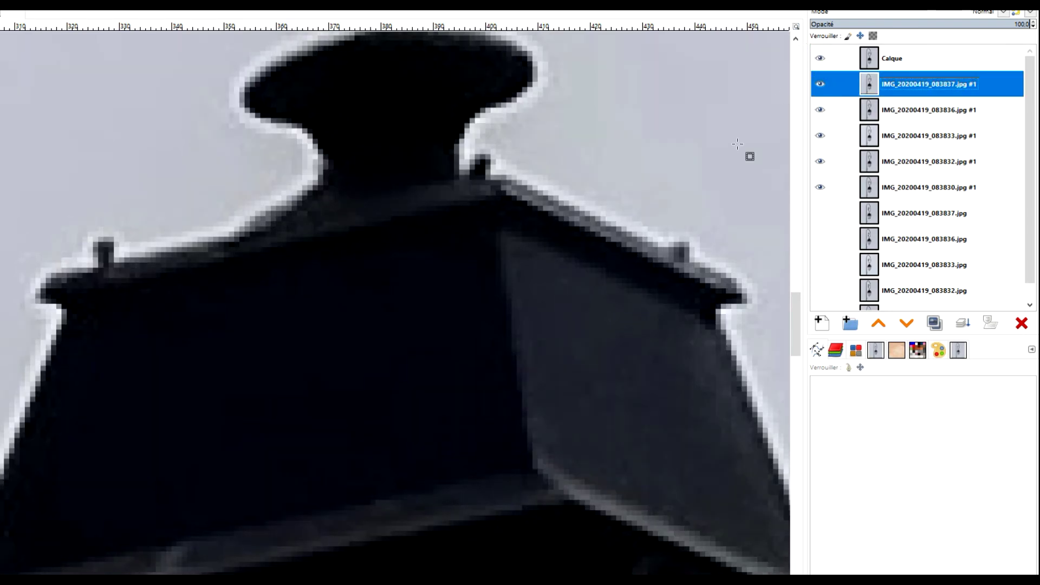
pyautogui.scroll(-2, 608, 285)
pyautogui.scroll(1, 576, 263)
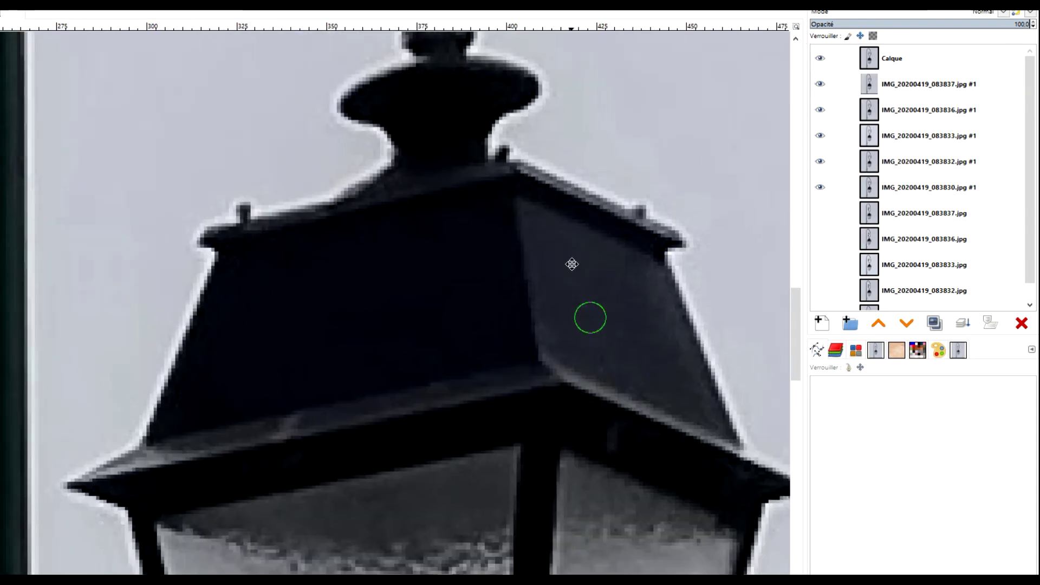
pyautogui.click(820, 58)
pyautogui.click(820, 59)
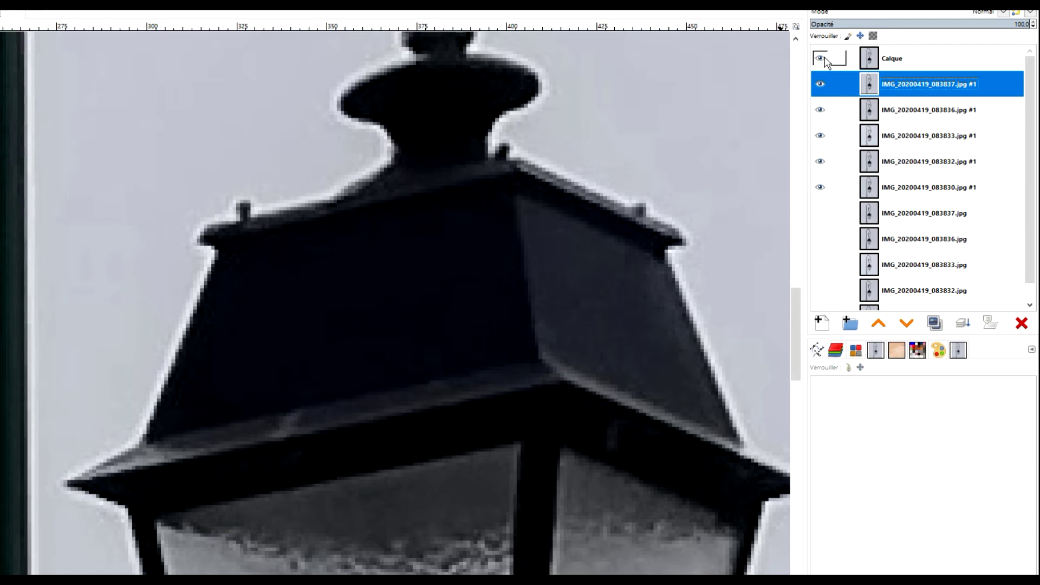
# - Compare the median blend with the underlying photo around the roof's lower edge and the glass panes
pyautogui.scroll(-3, 615, 367)
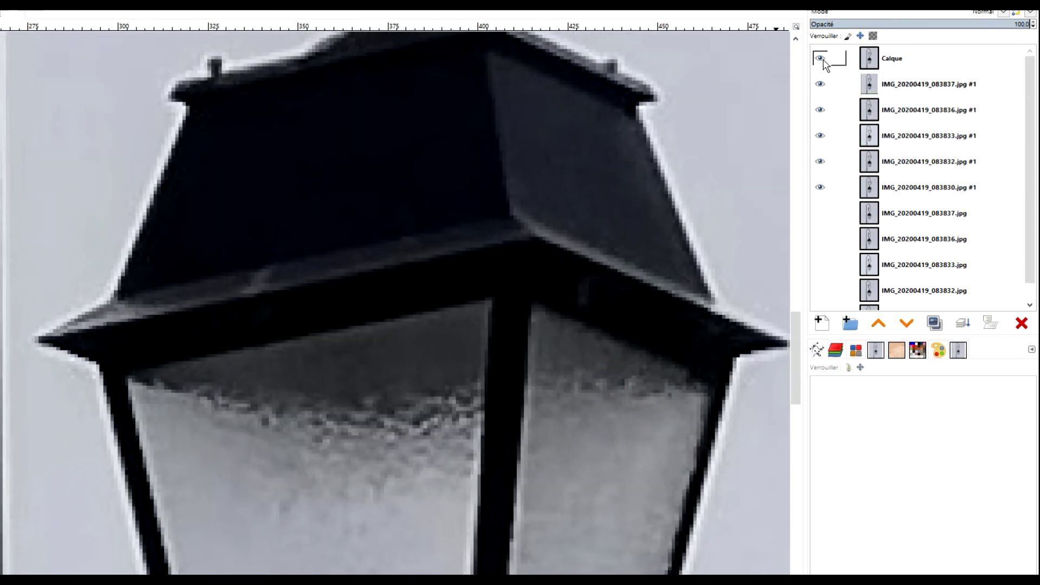
pyautogui.click(821, 59)
pyautogui.click(821, 59)
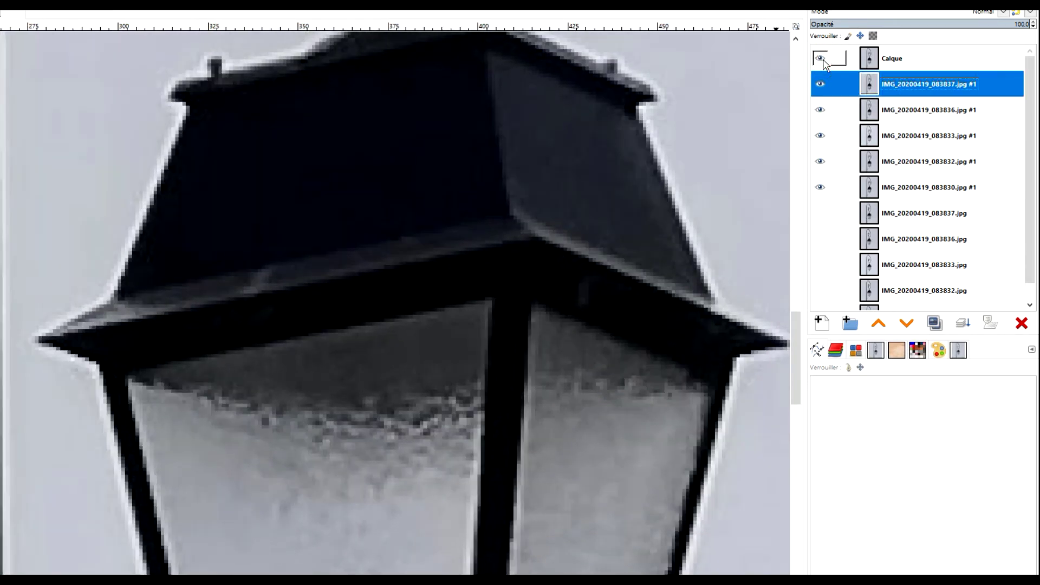
pyautogui.click(822, 60)
pyautogui.click(822, 59)
# - Hide the median blend layer Calque and rename it "blend median"
pyautogui.click(826, 59)
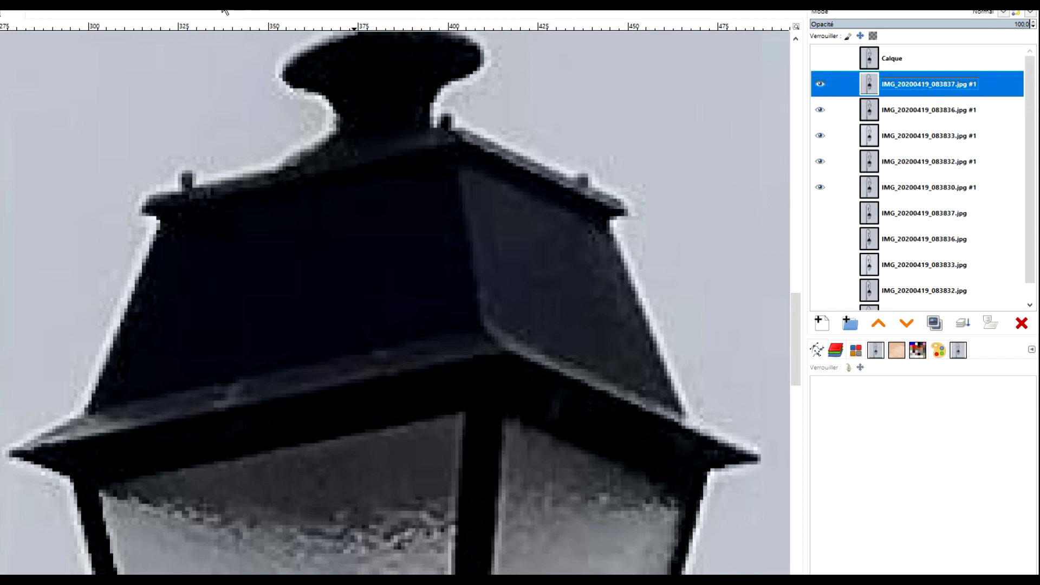
pyautogui.doubleClick(892, 58)
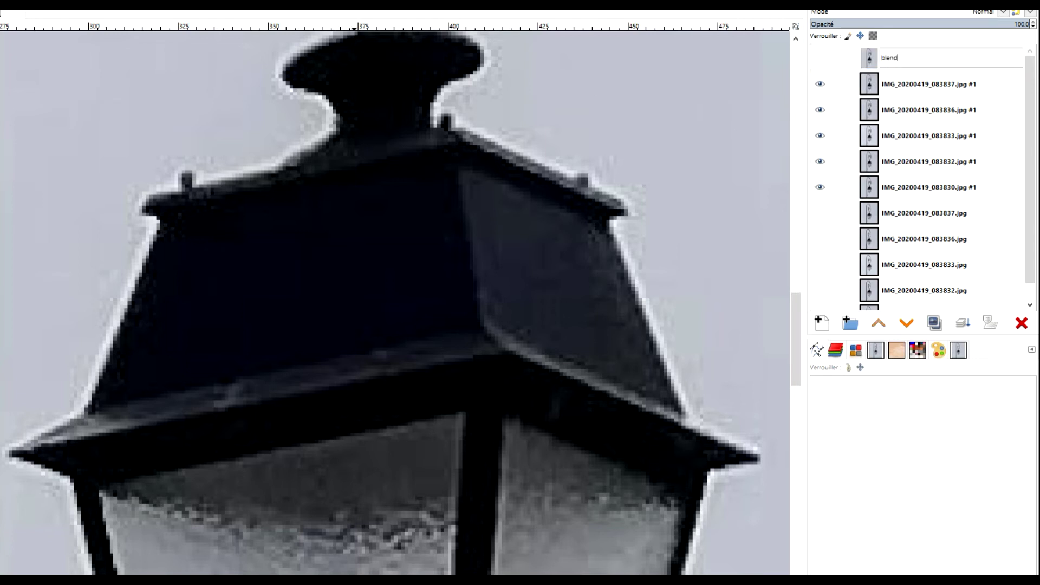
pyautogui.write('blend median')
pyautogui.press('Return')
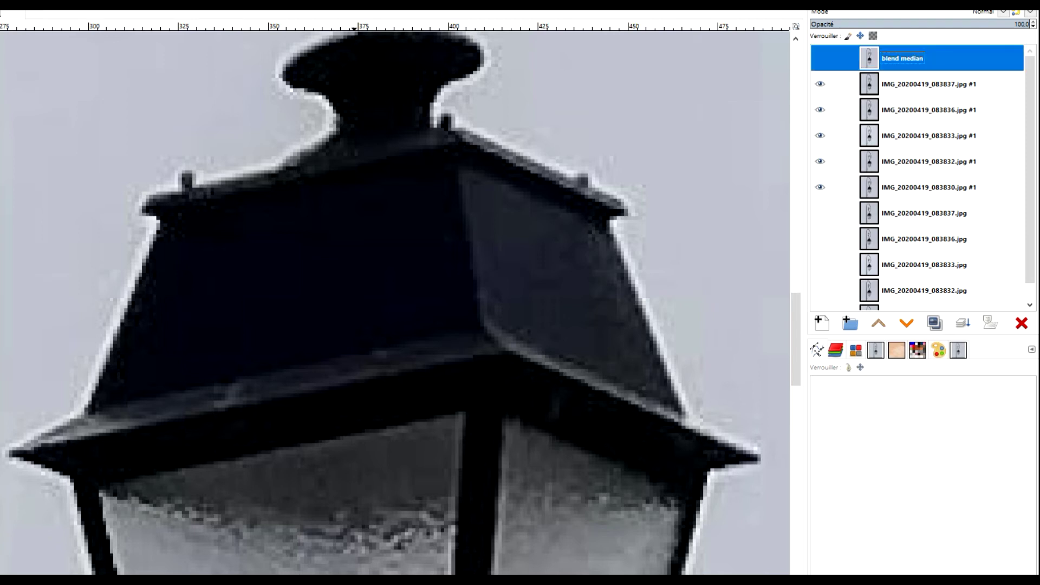
# - Apply the G'MIC-Qt Blend [Median] filter from IMG_20200419_083837.jpg #1 to all visible layers in the SRGB colorspace, with output to new layers
pyautogui.click(910, 87)
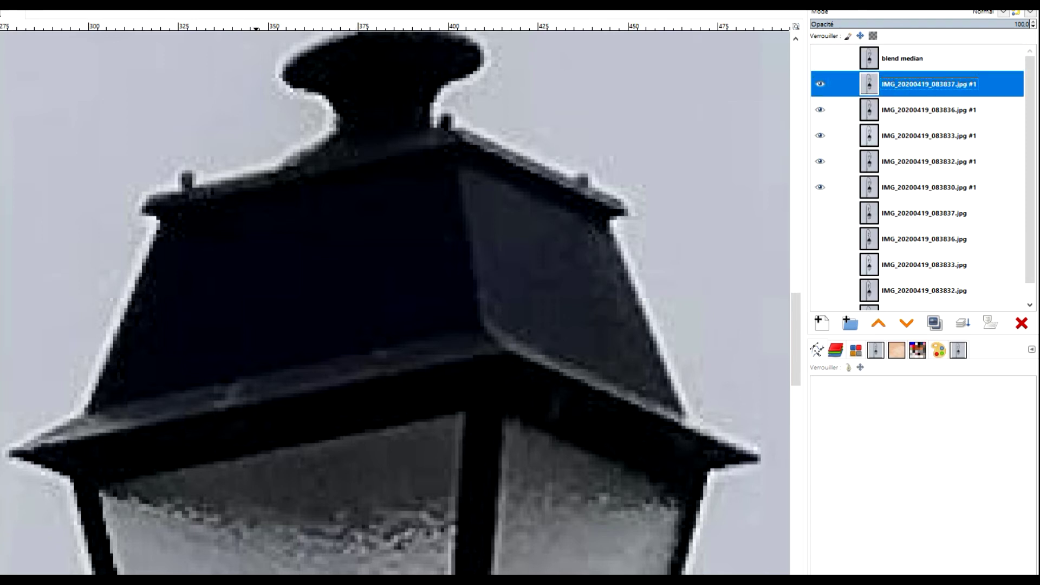
pyautogui.click(87, 6)
pyautogui.click(162, 254)
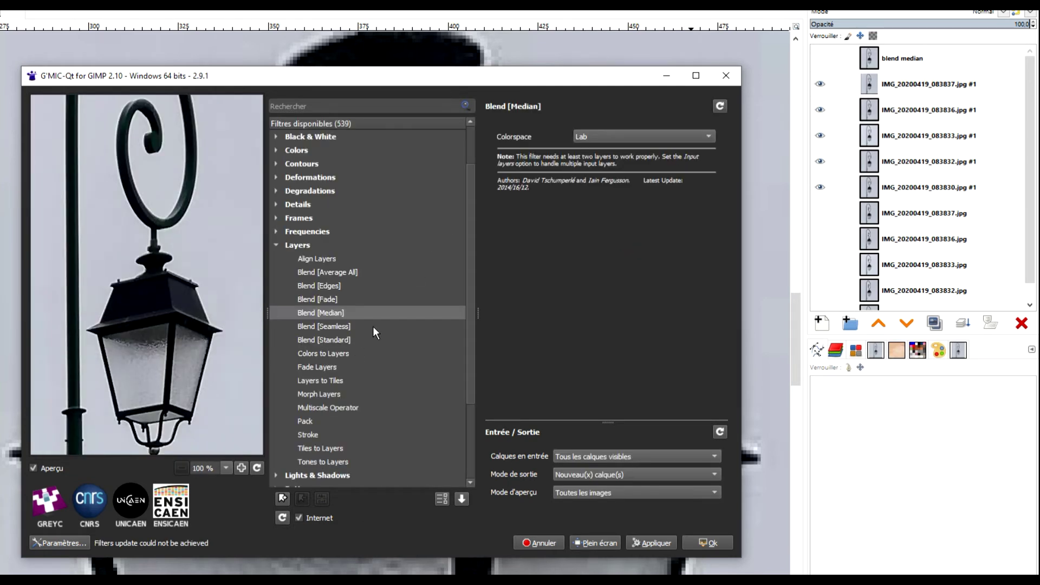
pyautogui.click(595, 138)
pyautogui.click(607, 106)
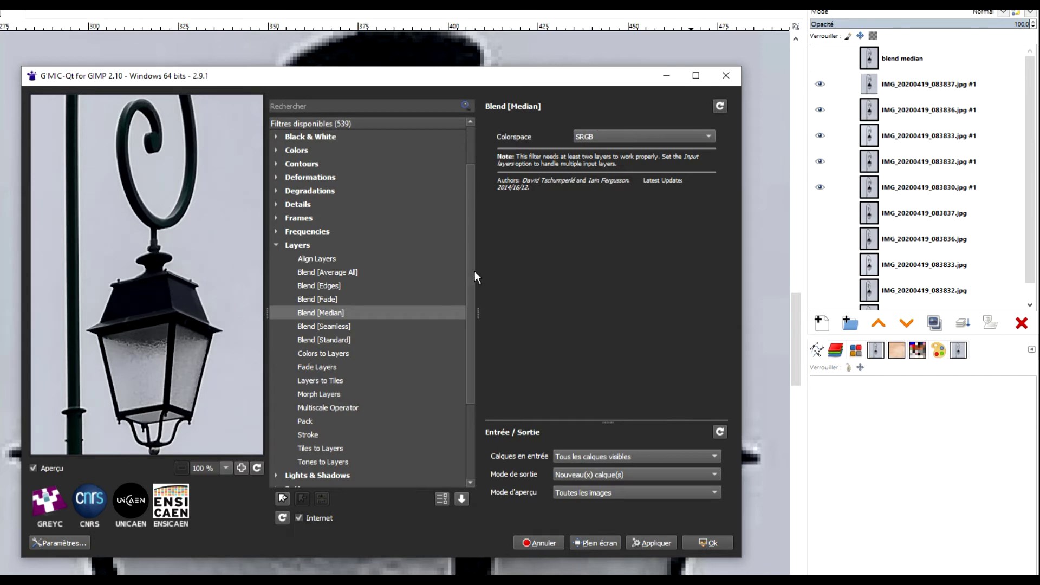
pyautogui.click(710, 539)
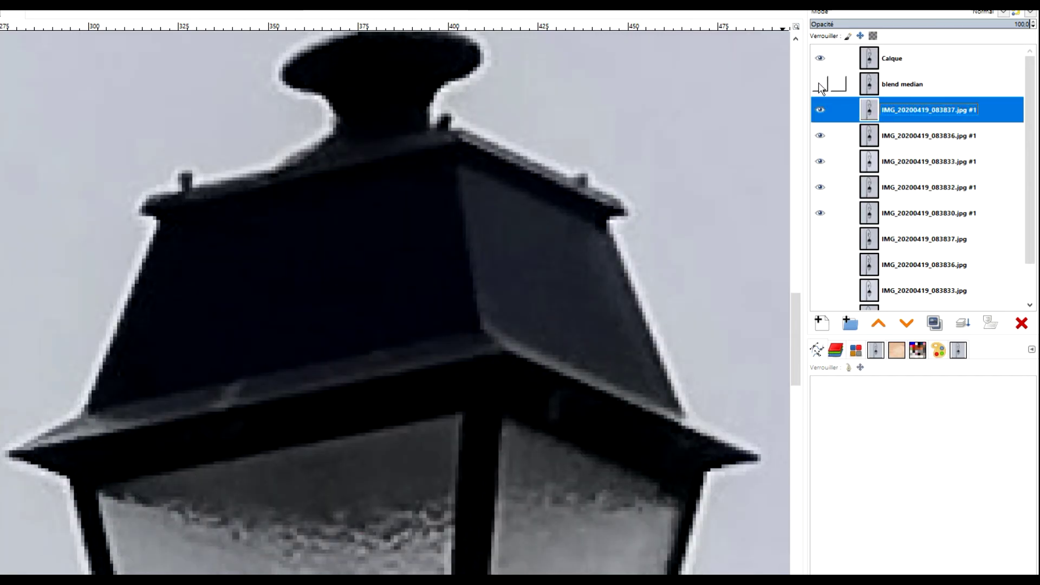
# - Copy the name of the blend median layer and rename that layer "blend median LAB"
pyautogui.doubleClick(906, 84)
pyautogui.hotkey('ctrl', 'c')
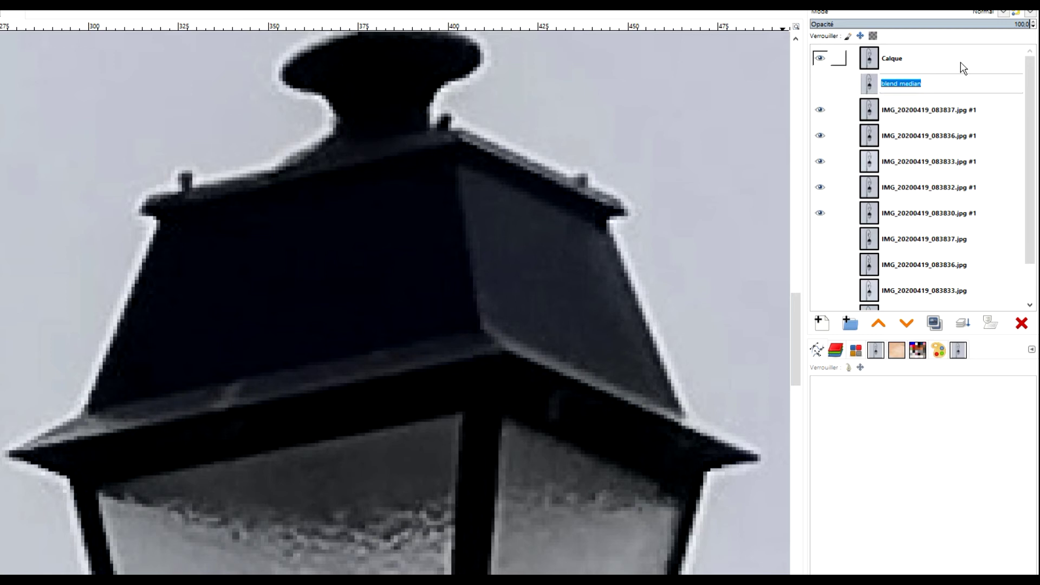
pyautogui.press('Return')
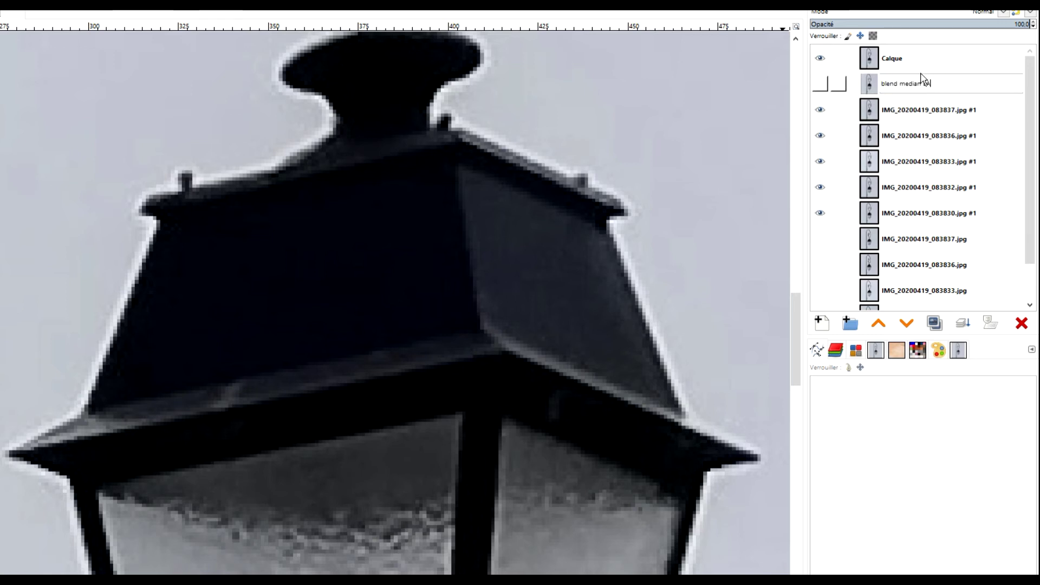
pyautogui.press('Return')
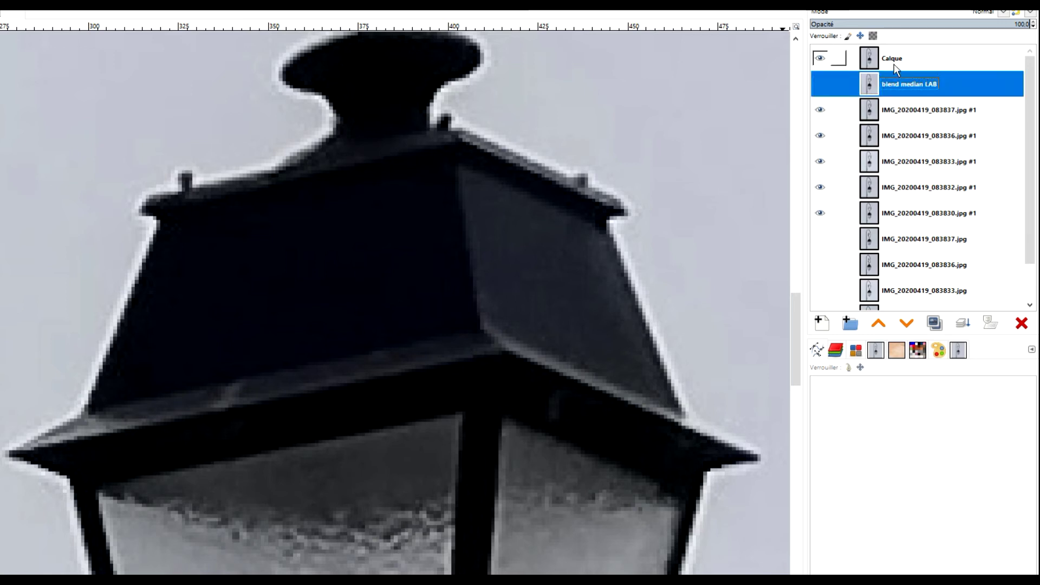
# - Rename the new median blend layer Calque as "blend median sRGB", reusing the copied layer name
pyautogui.doubleClick(899, 58)
pyautogui.click(910, 58)
pyautogui.hotkey('ctrl', 'a')
pyautogui.hotkey('ctrl', 'v')
pyautogui.write('S')
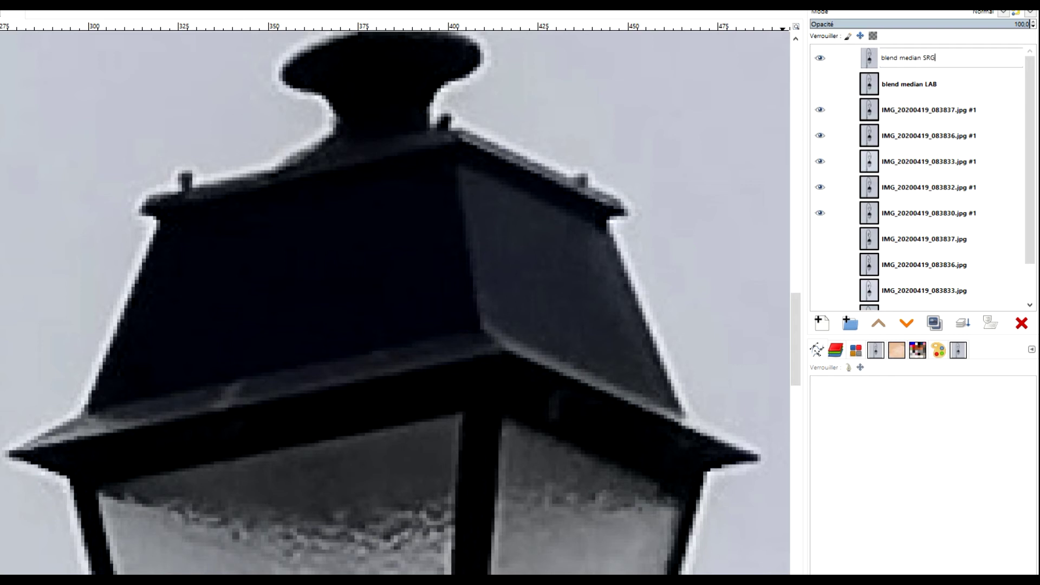
pyautogui.press('Left')
pyautogui.press('Left')
pyautogui.press('Left')
pyautogui.press('BackSpace')
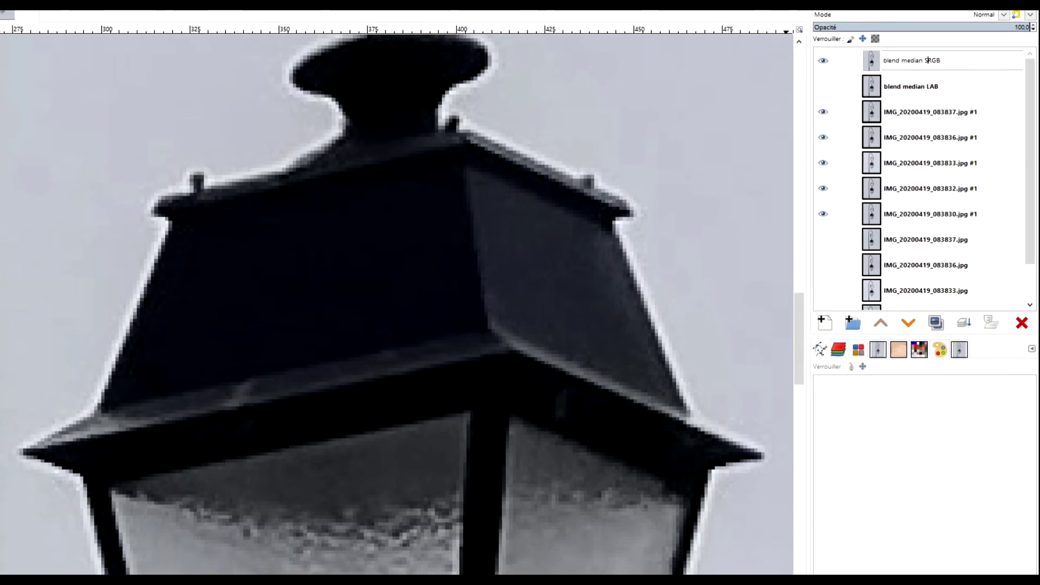
pyautogui.write('s')
pyautogui.press('Return')
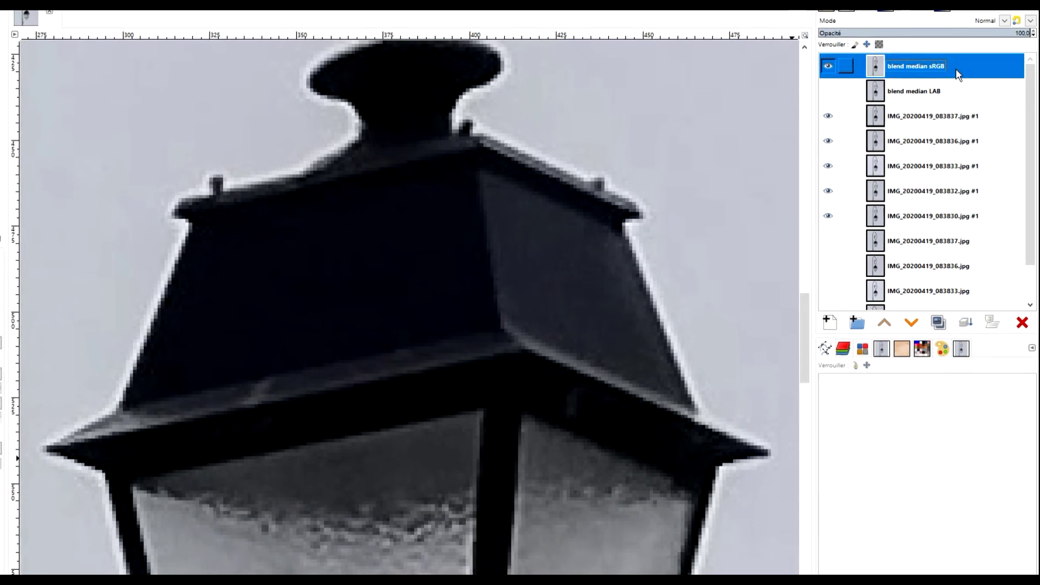
# - Compare the blend median sRGB layer with the blend median LAB layer by switching their visibility
pyautogui.click(829, 92)
pyautogui.click(829, 67)
pyautogui.click(835, 73)
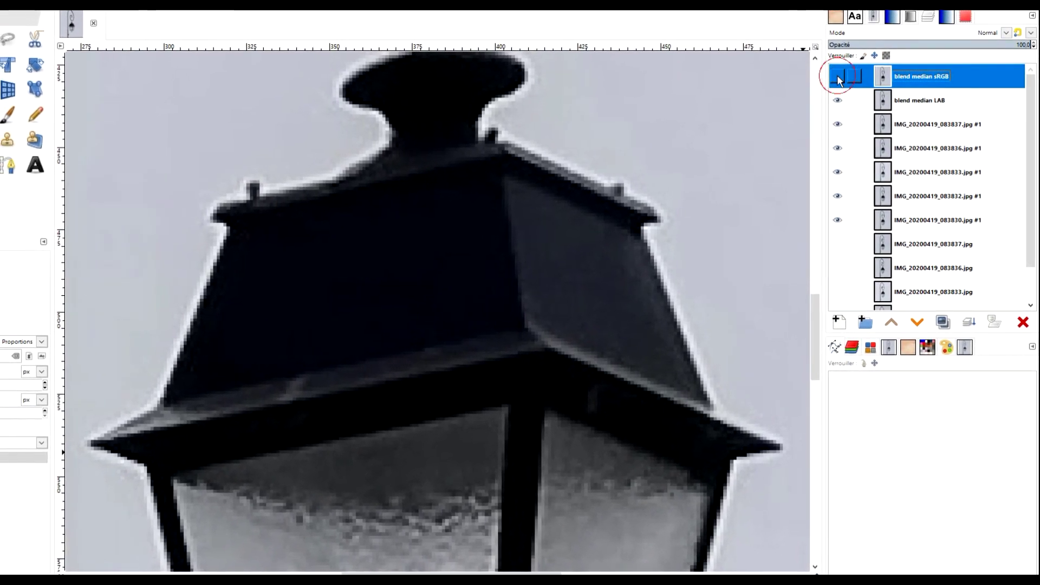
pyautogui.click(839, 79)
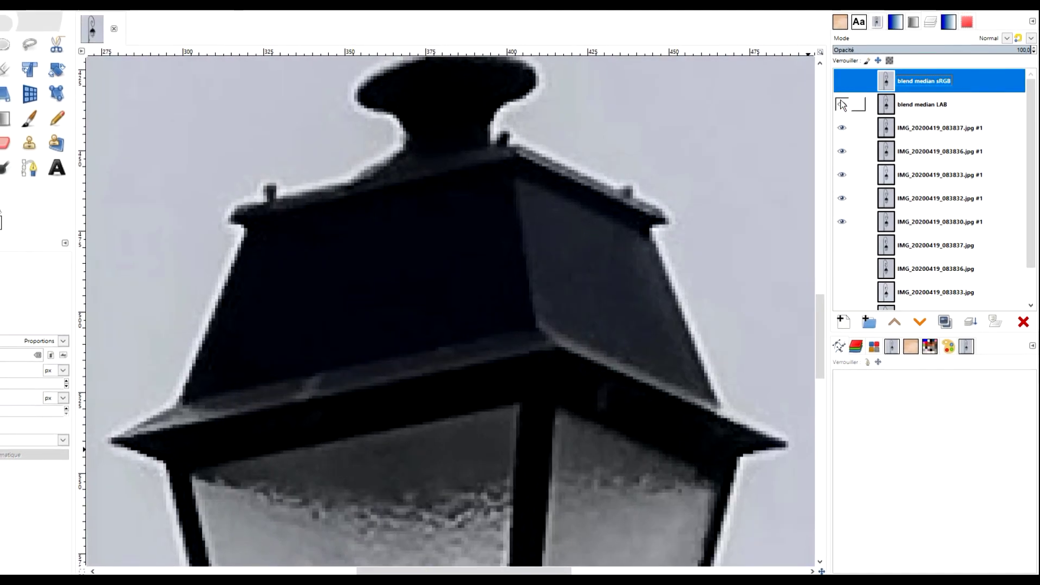
pyautogui.click(842, 82)
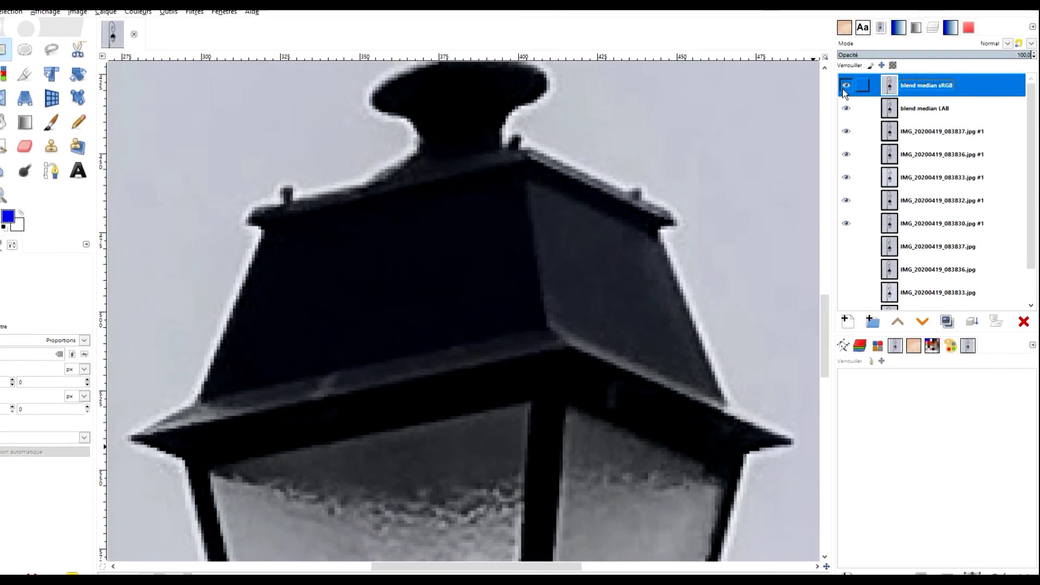
# - Hide both median blends and apply G'MIC-Qt Blend [Median] from IMG_20200419_083837.jpg #1 in Linear RGB to all visible layers, with output to new layers
pyautogui.click(847, 87)
pyautogui.click(847, 110)
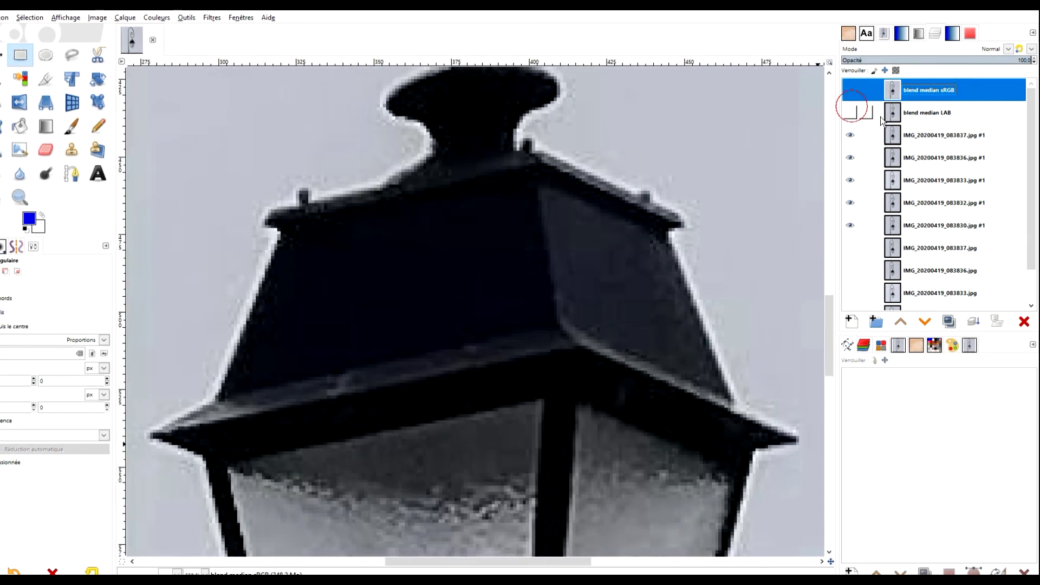
pyautogui.click(920, 130)
pyautogui.click(216, 19)
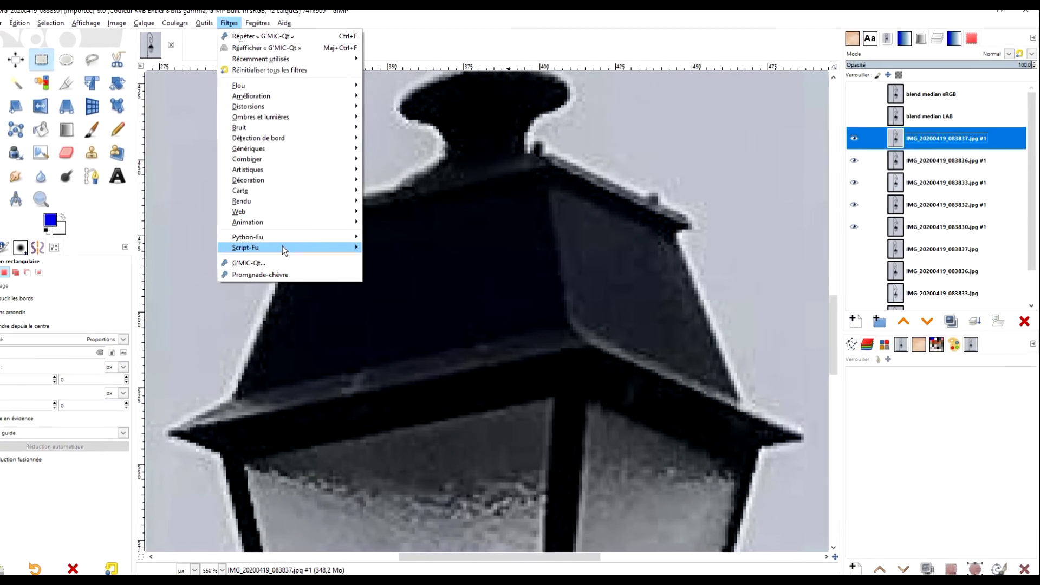
pyautogui.click(285, 265)
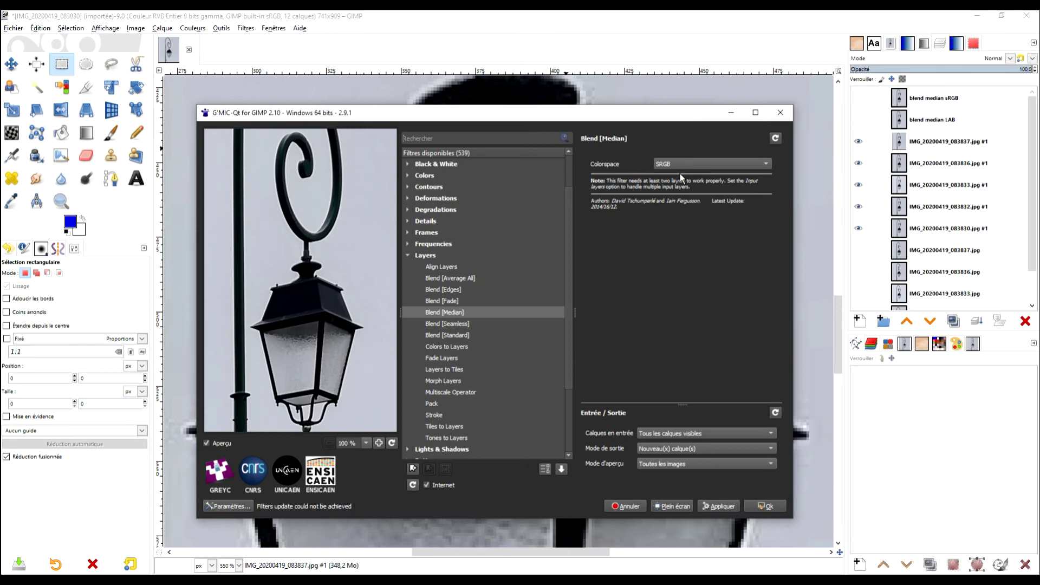
pyautogui.click(684, 164)
pyautogui.click(678, 177)
pyautogui.click(680, 169)
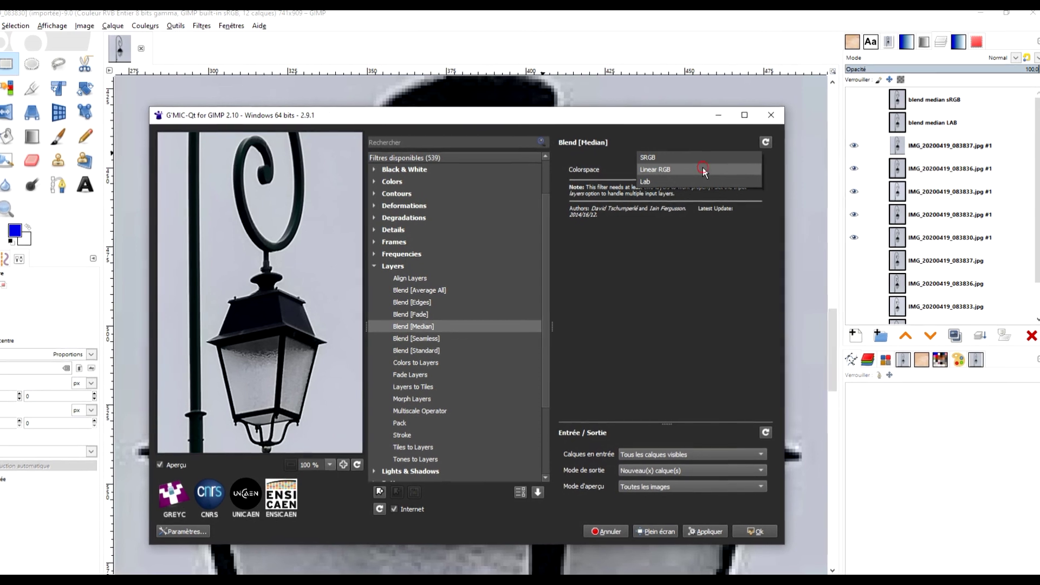
pyautogui.click(704, 168)
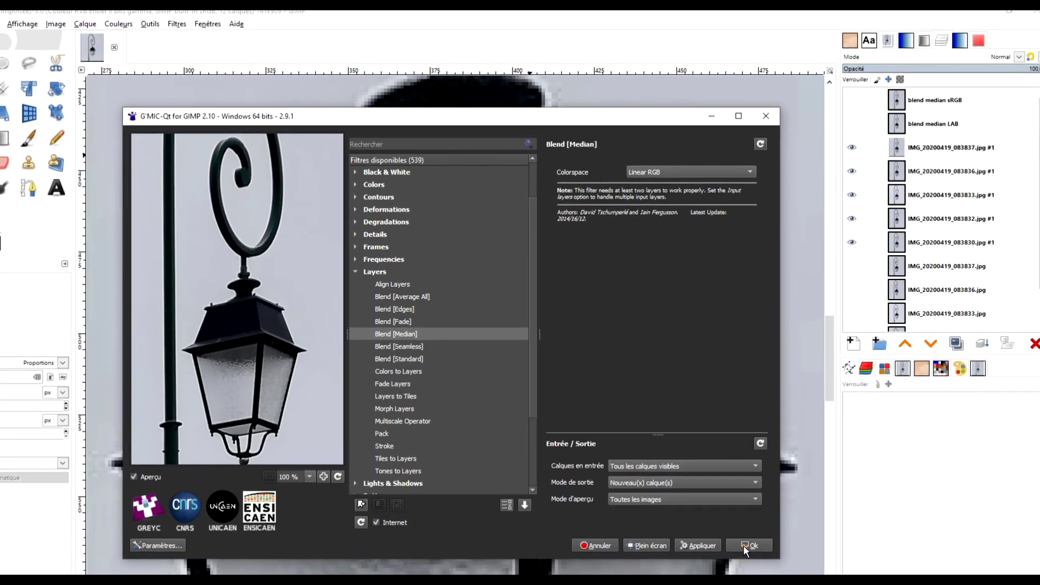
pyautogui.click(747, 545)
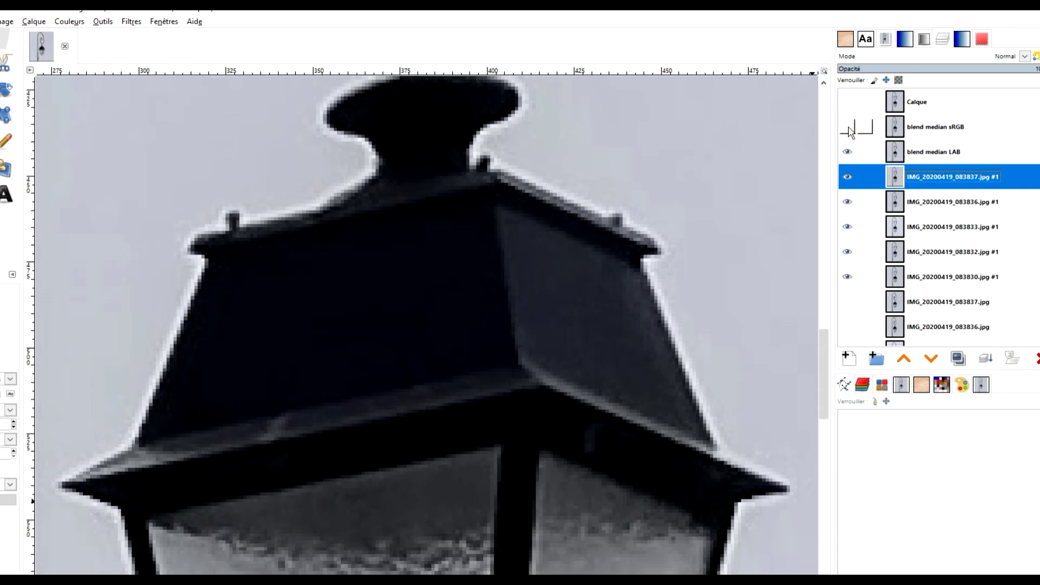
# - Show the sRGB median and the new Calque layer, and rename Calque as "blend median linear"
pyautogui.click(848, 127)
pyautogui.click(848, 103)
pyautogui.doubleClick(952, 102)
pyautogui.write('blend median lin')
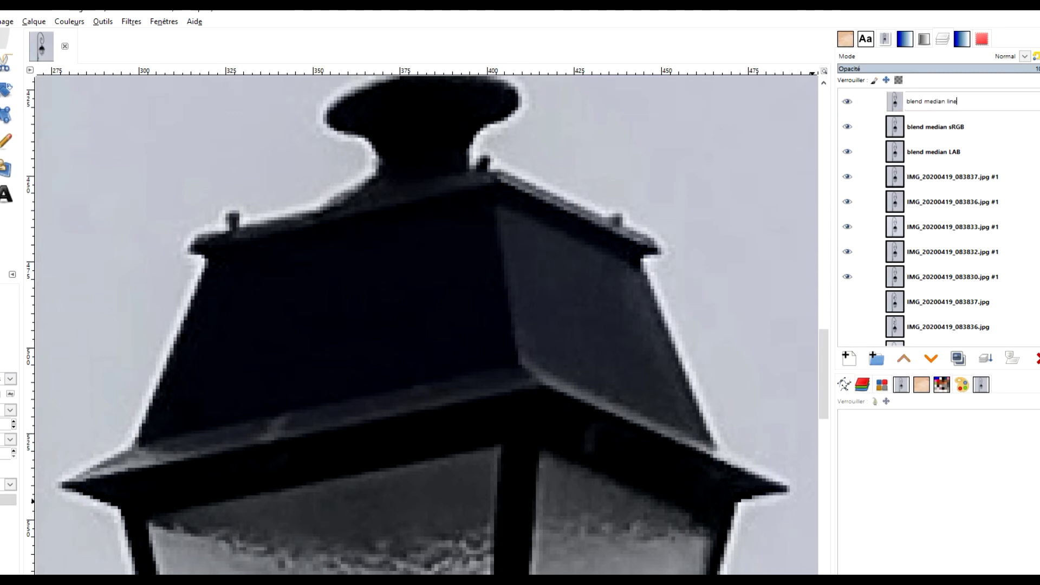
pyautogui.write('ear')
pyautogui.press('Return')
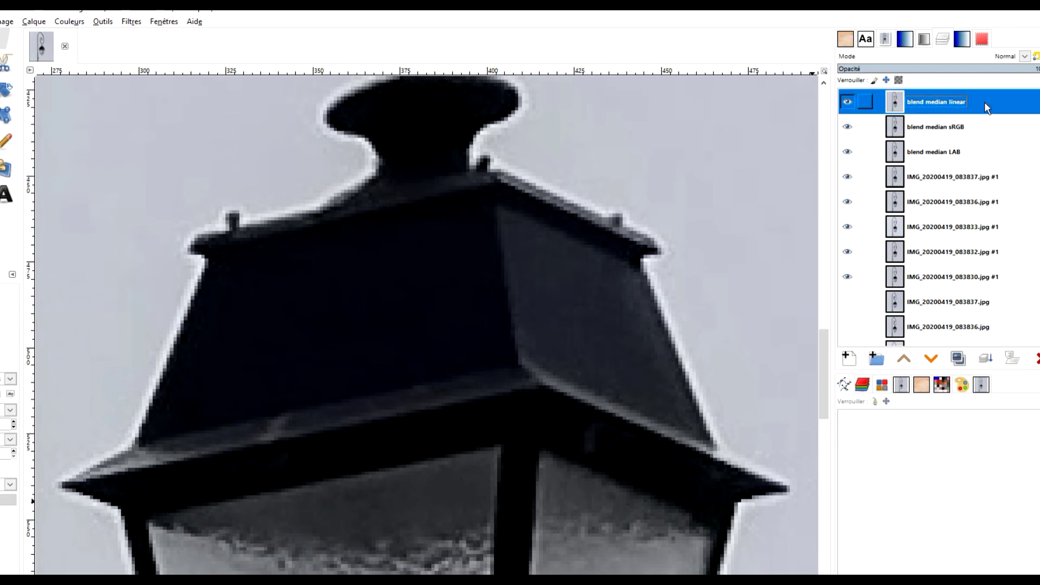
# - Compare the linear median blend with the sRGB and LAB median blends on the lantern roof
pyautogui.click(848, 102)
pyautogui.click(849, 129)
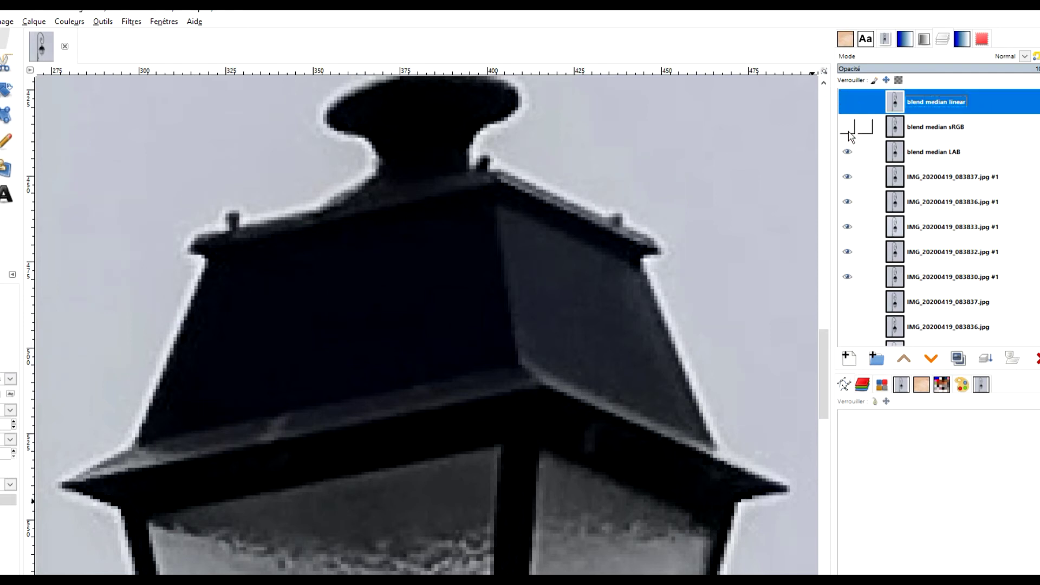
pyautogui.click(848, 127)
pyautogui.click(848, 102)
# - Delete the blend median linear and blend median LAB layers
pyautogui.click(1037, 358)
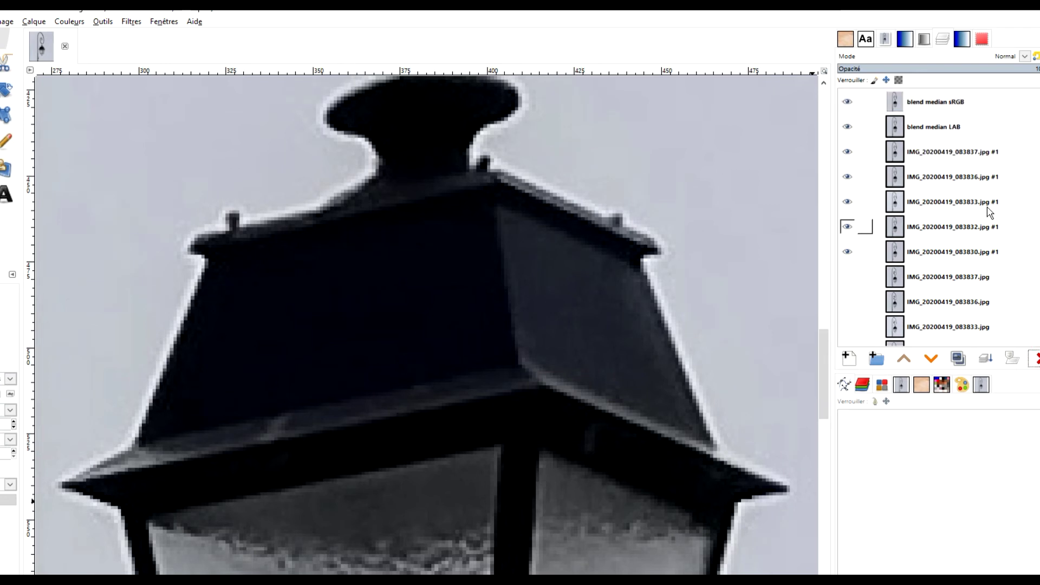
pyautogui.click(950, 128)
pyautogui.click(1038, 359)
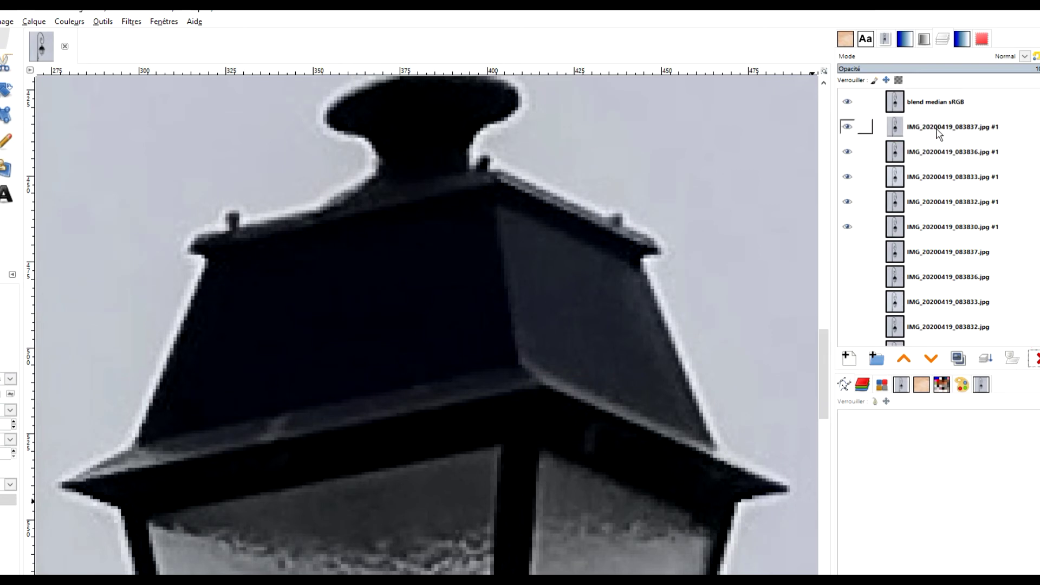
# - Hide blend median sRGB and apply G'MIC-Qt Blend [Average All] in SRGB to all visible layers, with output to new layers
pyautogui.click(848, 102)
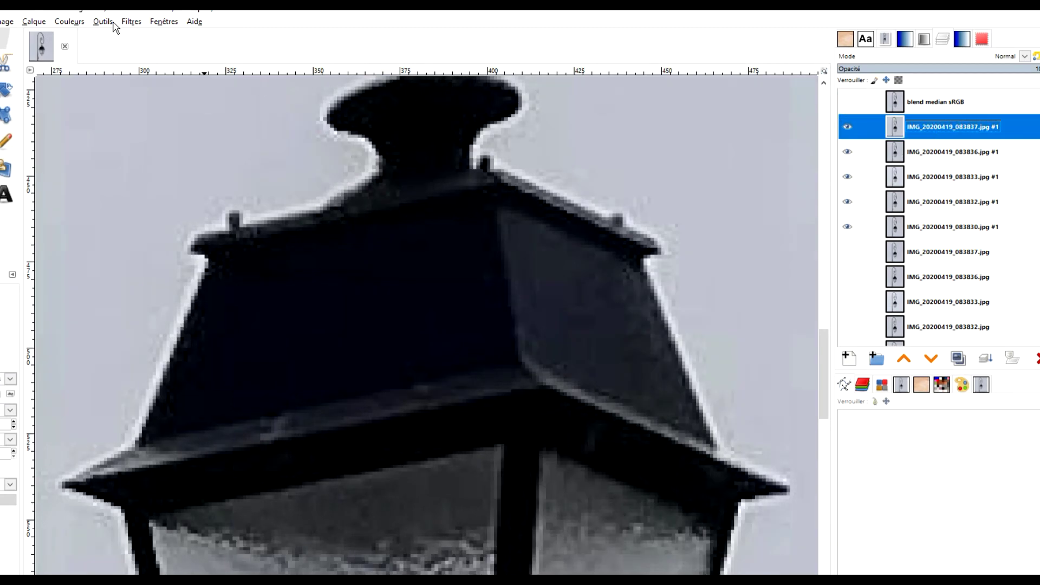
pyautogui.click(131, 21)
pyautogui.click(213, 294)
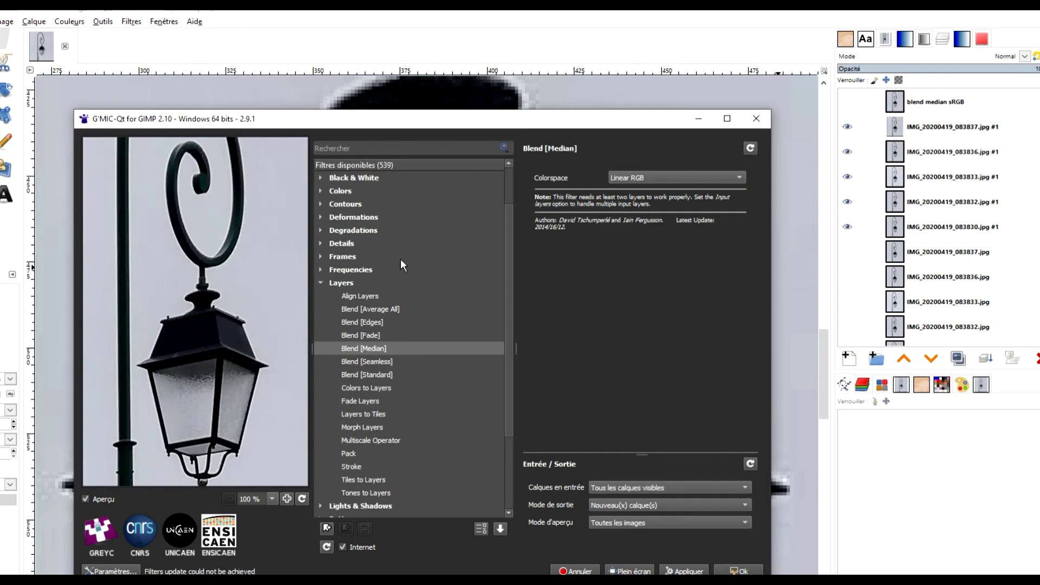
pyautogui.click(388, 310)
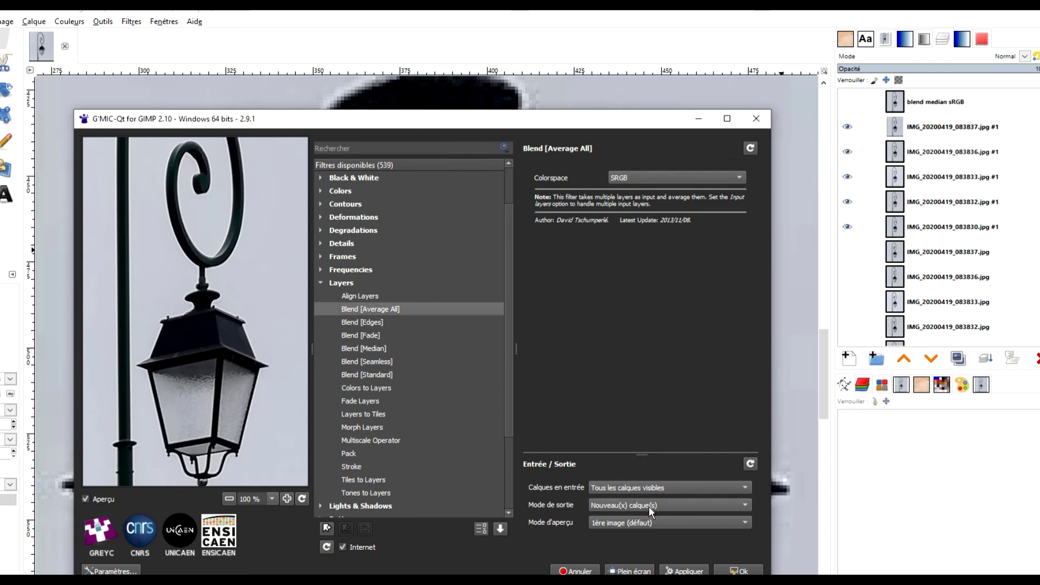
pyautogui.click(847, 228)
pyautogui.click(848, 227)
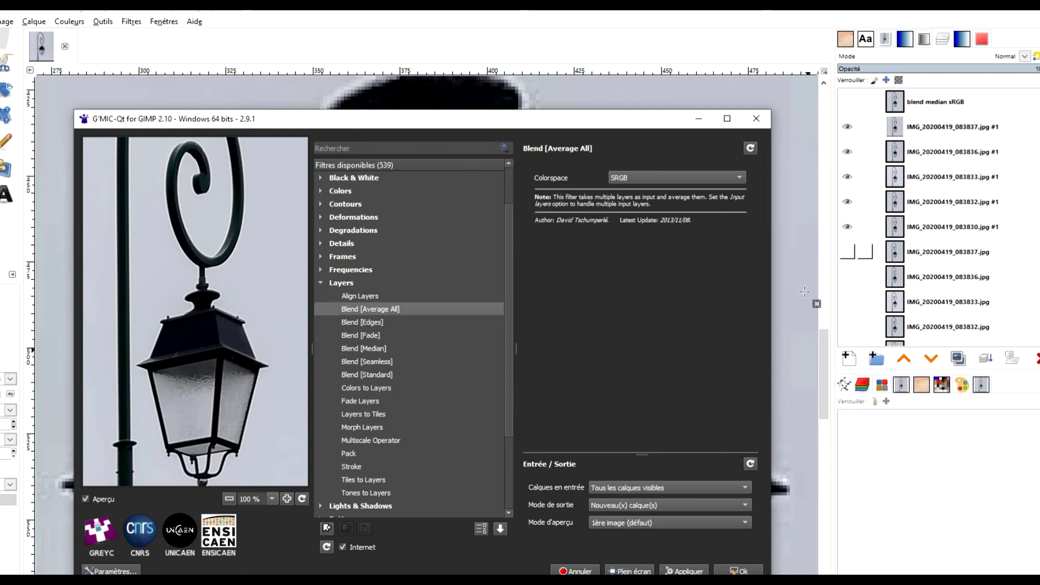
pyautogui.click(737, 571)
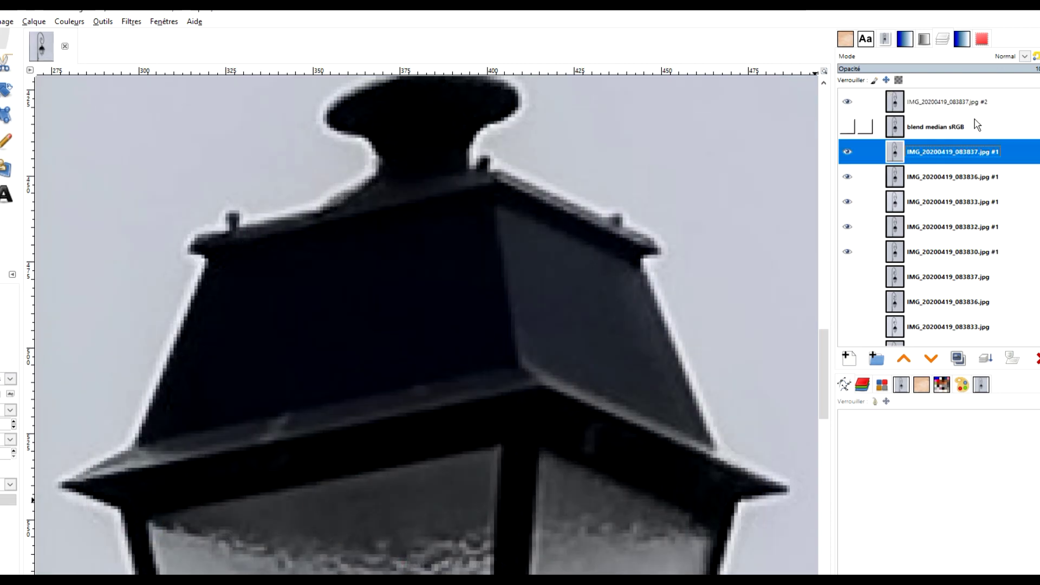
# - Show the blend median sRGB layer and compare it with the average blend on the lantern's finial and roof edges
pyautogui.scroll(-3, 628, 298)
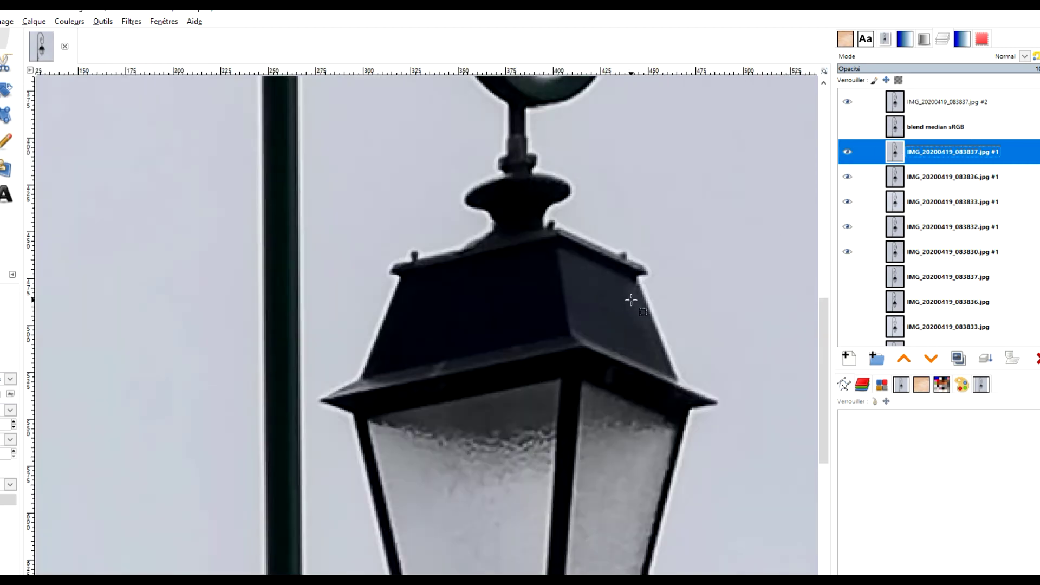
pyautogui.scroll(2, 630, 299)
pyautogui.scroll(-1, 633, 298)
pyautogui.click(848, 126)
pyautogui.scroll(3, 599, 241)
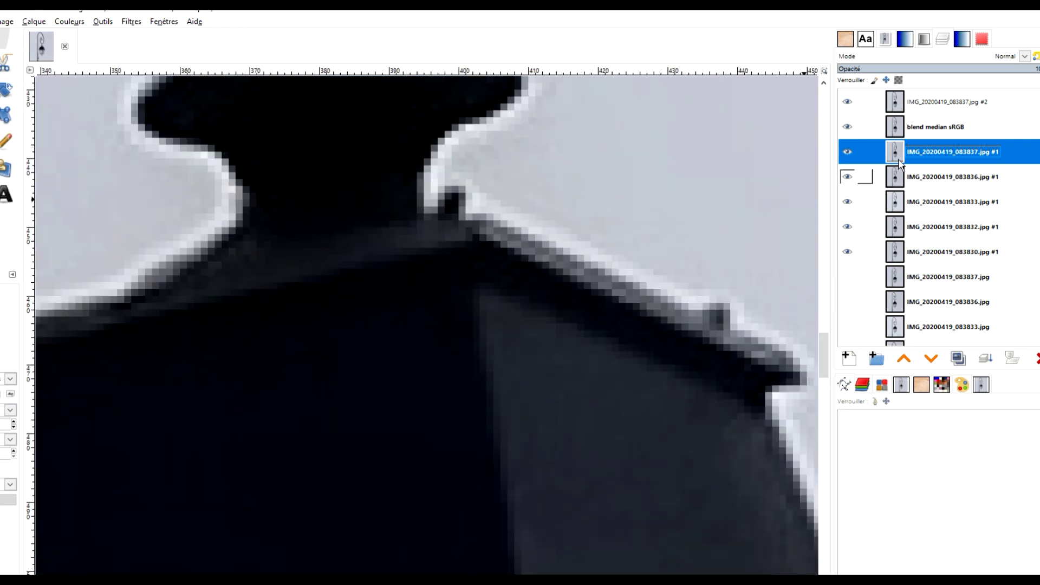
pyautogui.click(849, 103)
pyautogui.scroll(-3, 639, 349)
pyautogui.scroll(1, 637, 349)
pyautogui.click(847, 103)
pyautogui.click(848, 104)
pyautogui.click(847, 103)
pyautogui.click(847, 103)
pyautogui.click(848, 103)
pyautogui.click(847, 103)
pyautogui.click(848, 126)
pyautogui.click(849, 126)
pyautogui.click(850, 106)
pyautogui.click(851, 106)
# - Rename the average blend layer IMG_20200419_083837.jpg #2 as "blend average all"
pyautogui.doubleClick(934, 101)
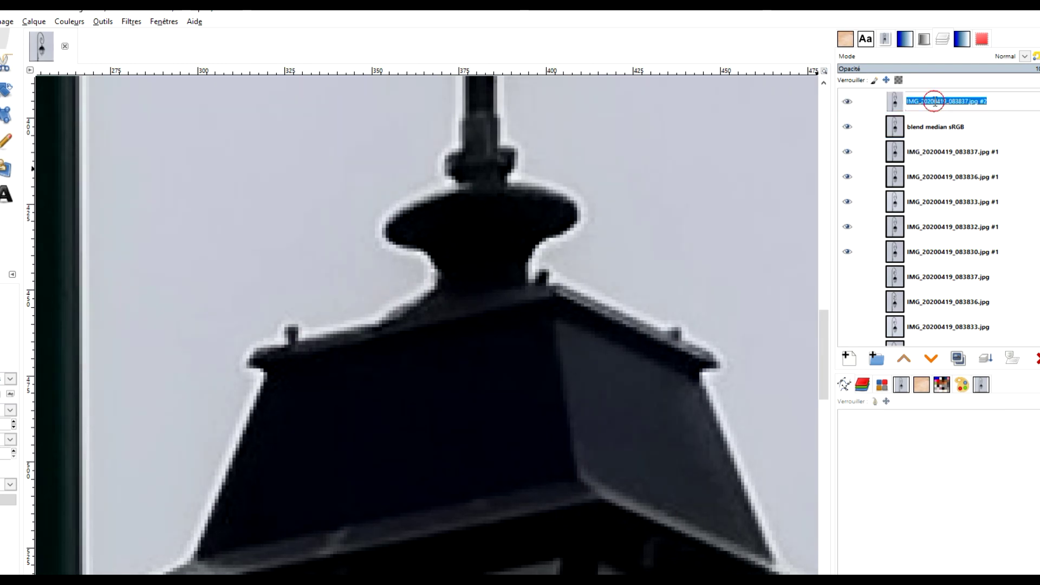
pyautogui.write('blend average all')
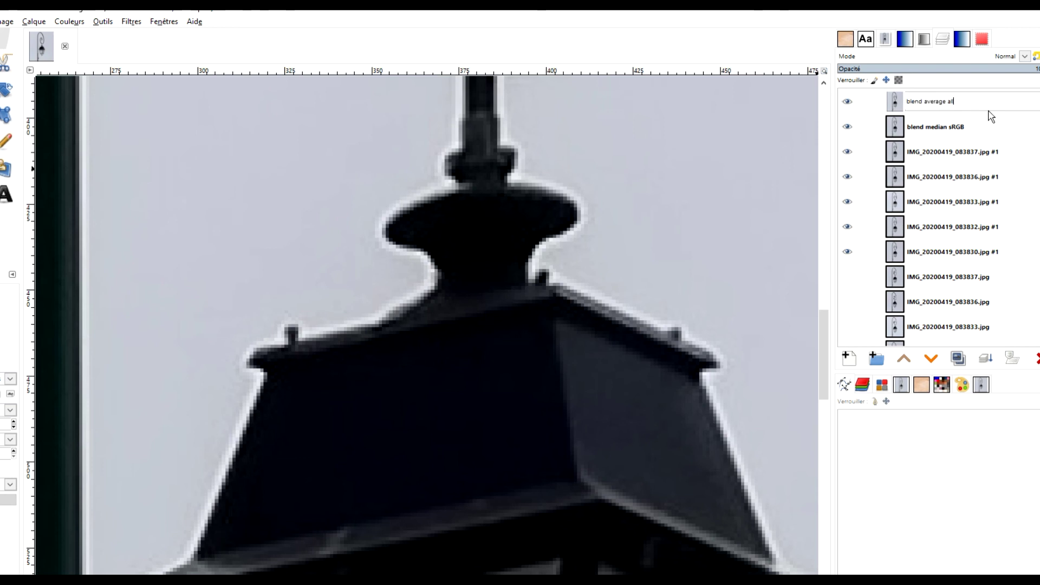
pyautogui.press('Return')
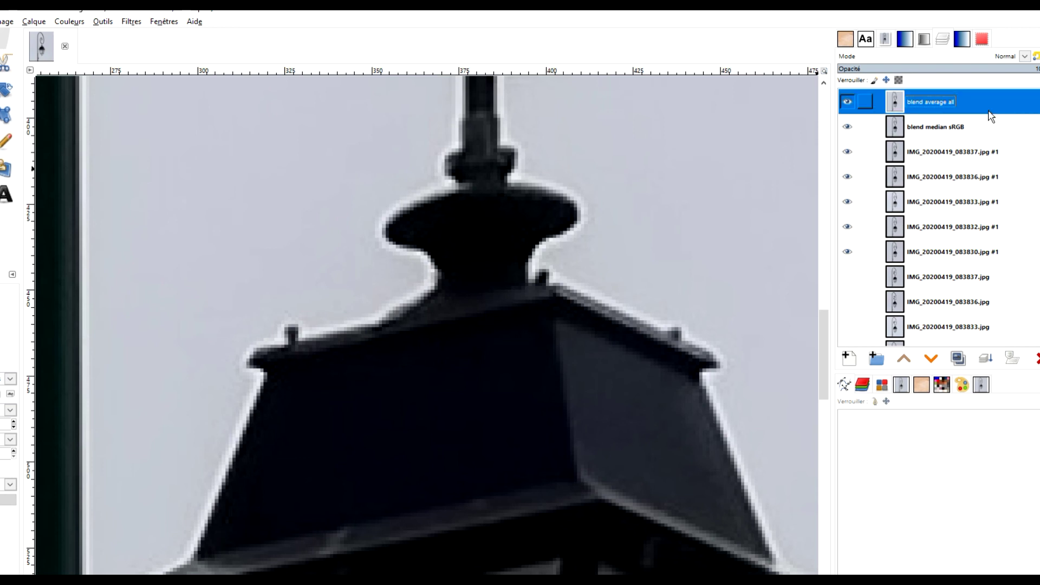
# - Compare blend average all with the underlying sRGB median around the lantern's roof by switching its visibility
pyautogui.click(849, 103)
pyautogui.click(848, 103)
pyautogui.click(848, 103)
pyautogui.click(848, 103)
# - Crop the image to remove the dark strips along its left and bottom edges and a sliver of its right edge
pyautogui.scroll(-6, 616, 307)
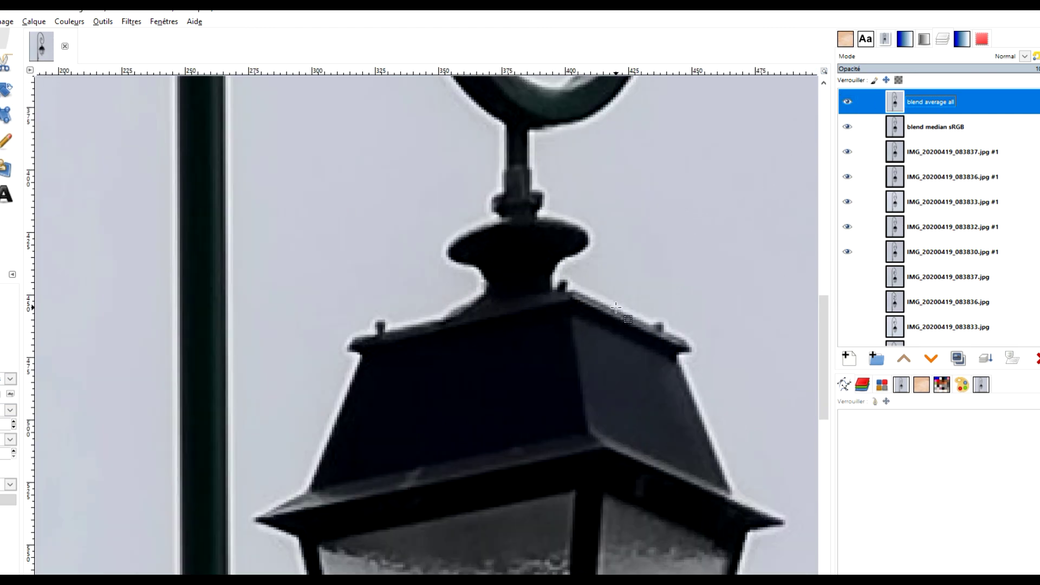
pyautogui.scroll(3, 616, 307)
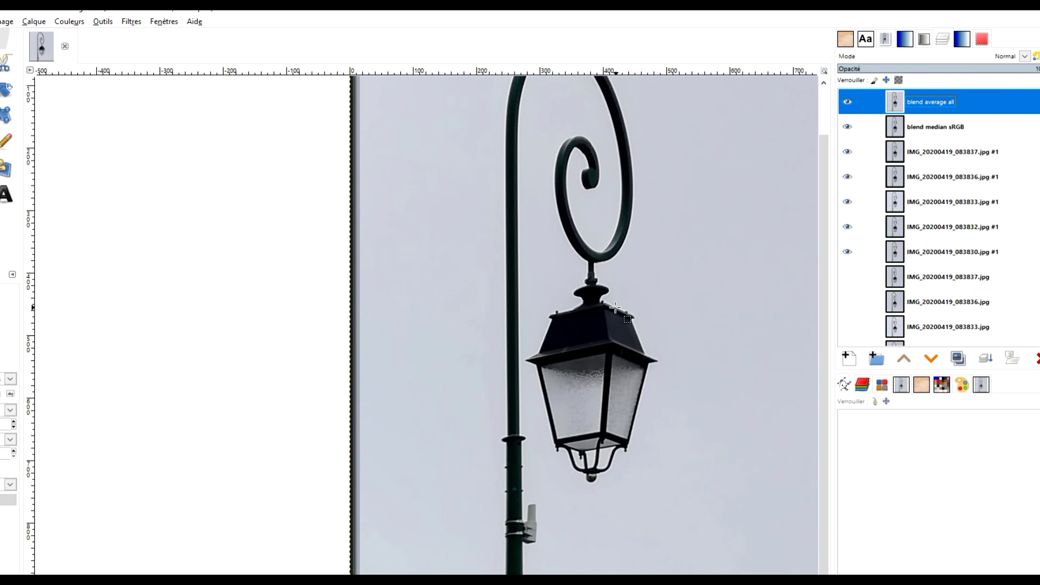
pyautogui.scroll(-1, 539, 340)
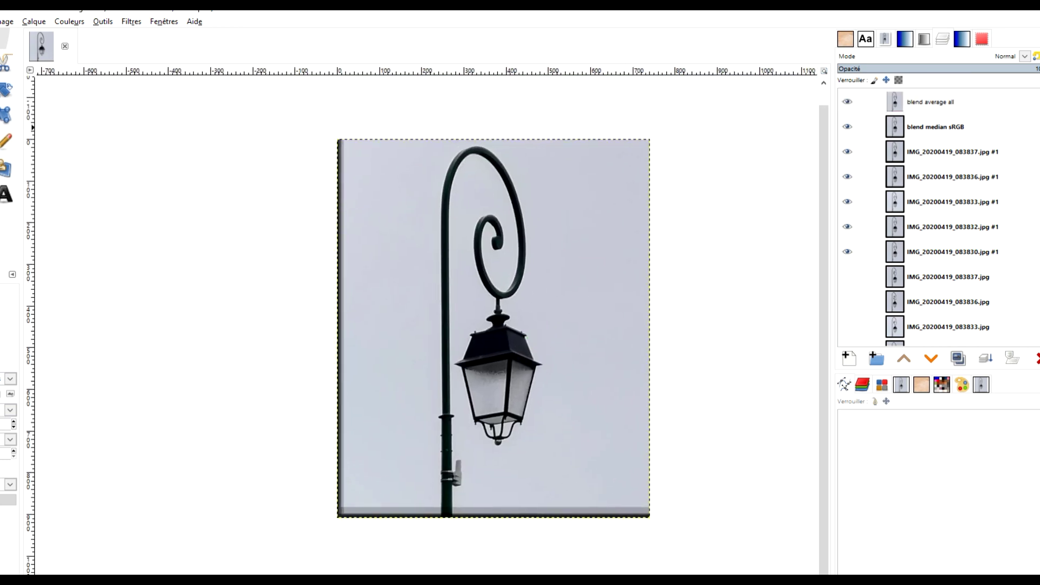
pyautogui.hotkey('shift', 'c')
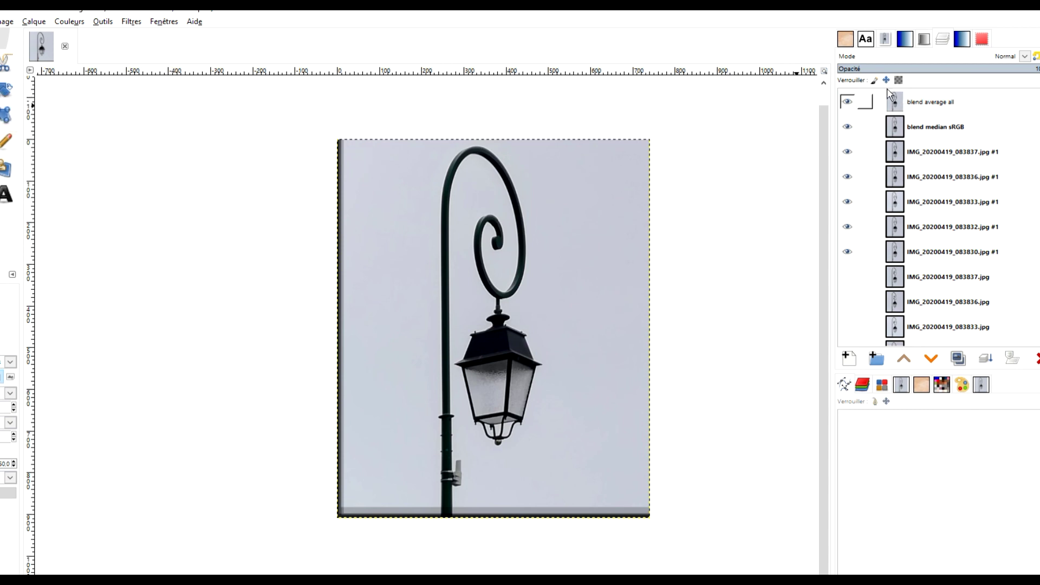
pyautogui.moveTo(346, 140); pyautogui.dragTo(657, 507)
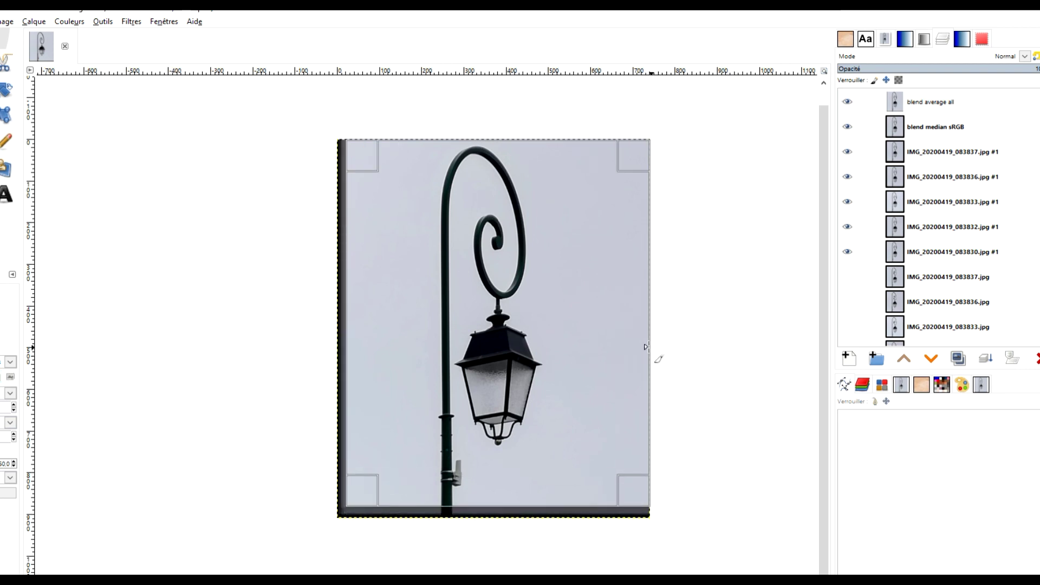
pyautogui.click(642, 344)
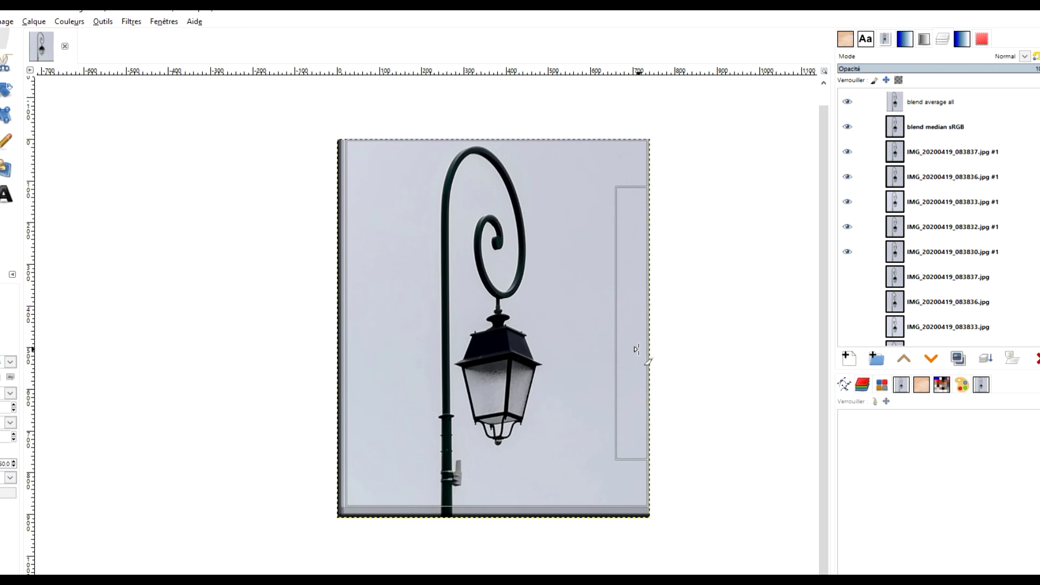
pyautogui.click(494, 291)
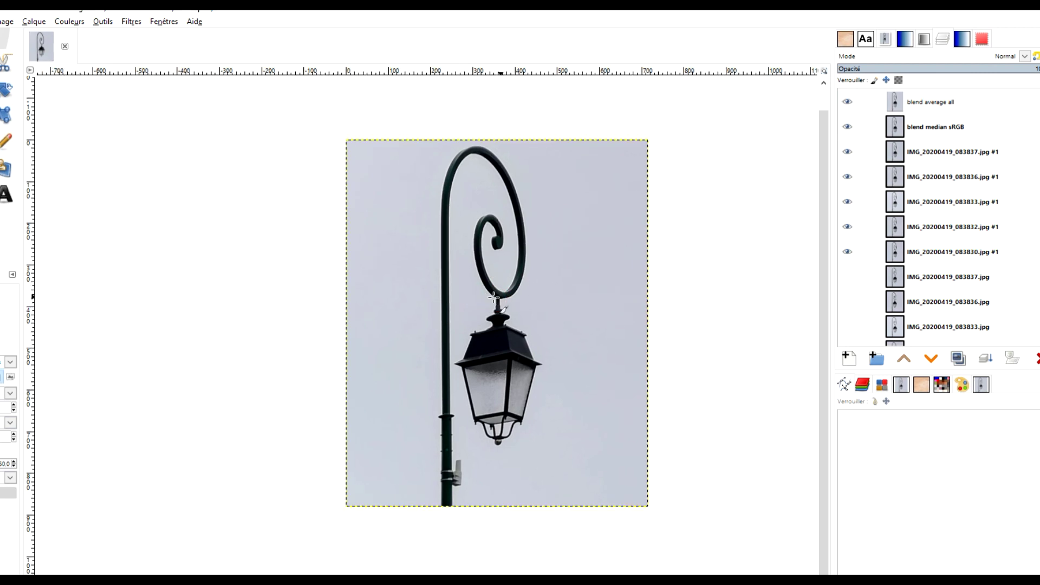
# - Check the sRGB median and average blends on the cropped image, with the whole lamp enlarged
pyautogui.click(848, 127)
pyautogui.click(847, 127)
pyautogui.click(847, 102)
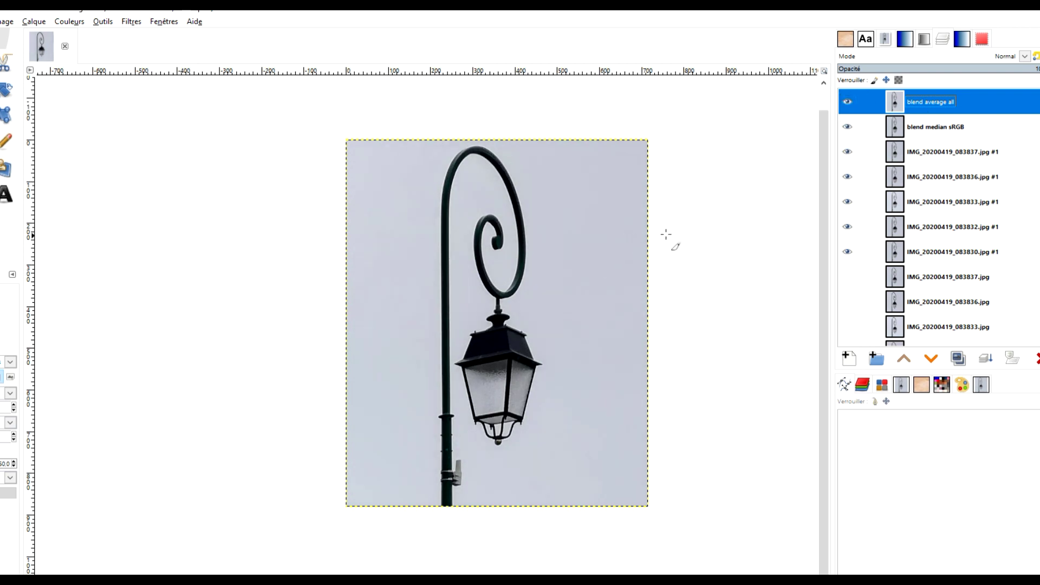
pyautogui.press('z')
pyautogui.moveTo(342, 134); pyautogui.dragTo(657, 509)
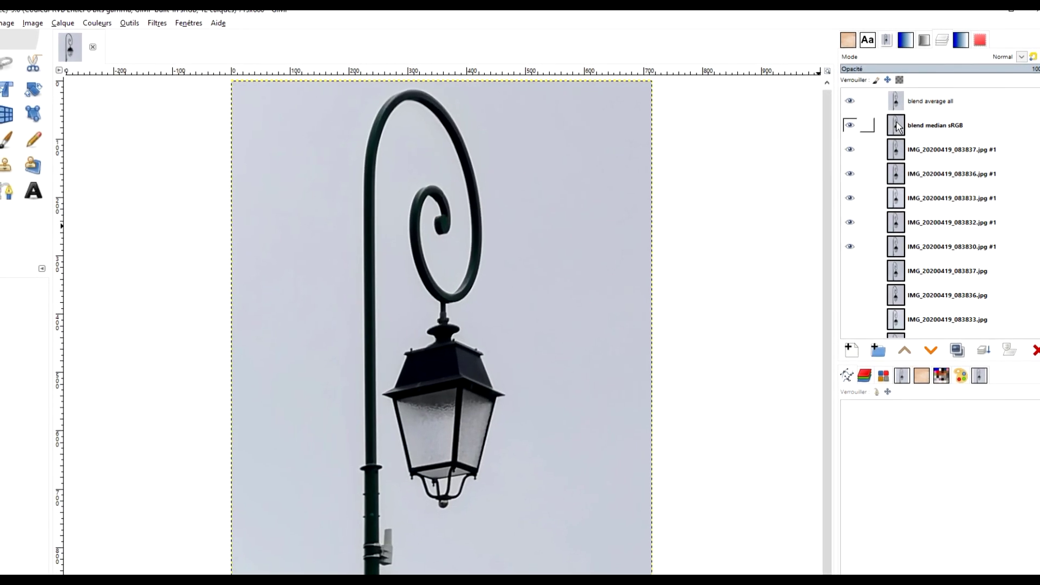